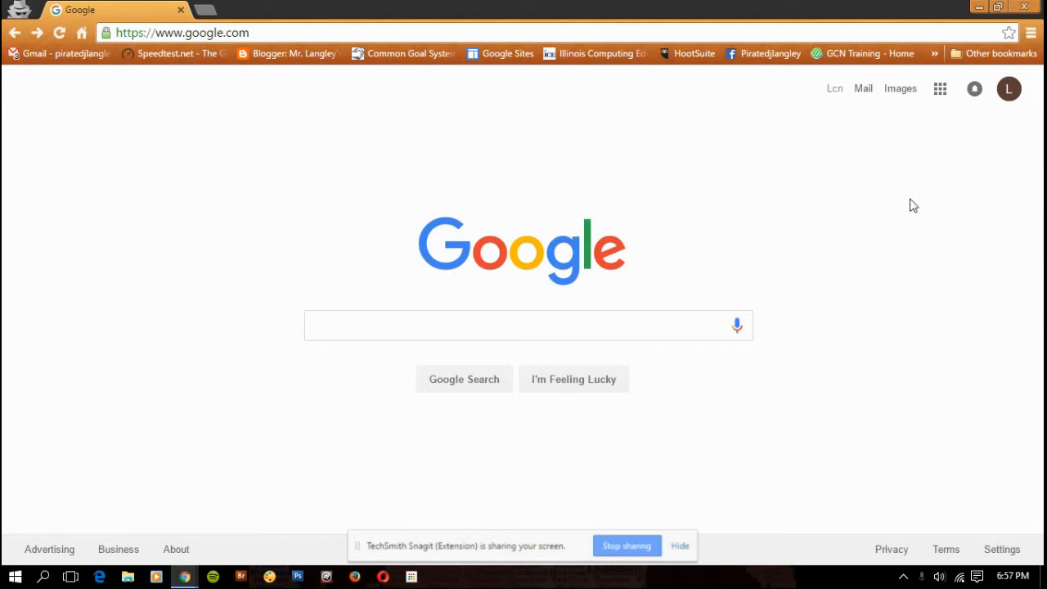
# Open Blogger from Google's full list of products
pyautogui.click(941, 90)
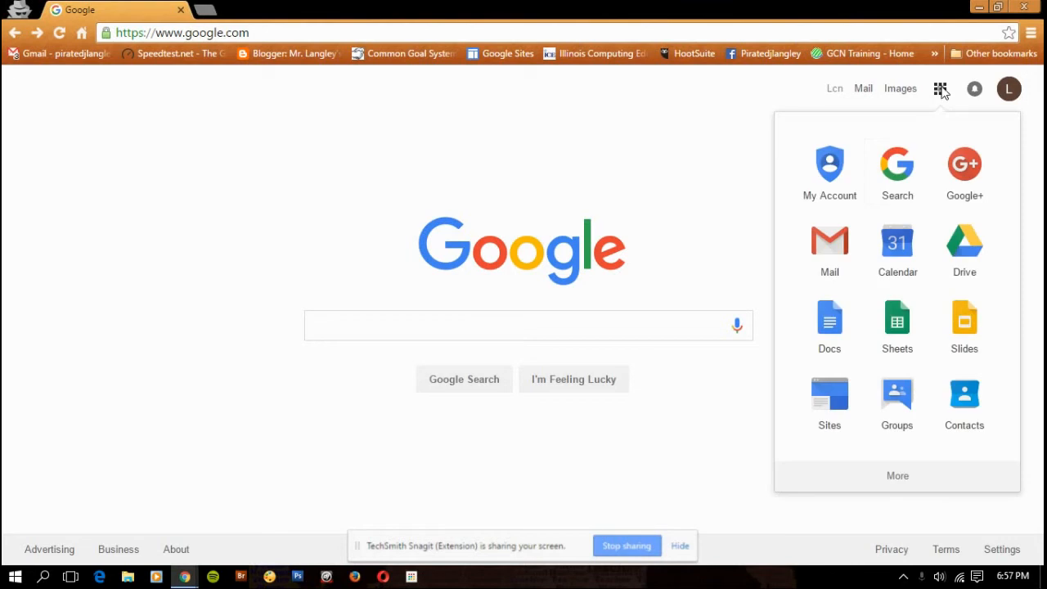
pyautogui.click(901, 481)
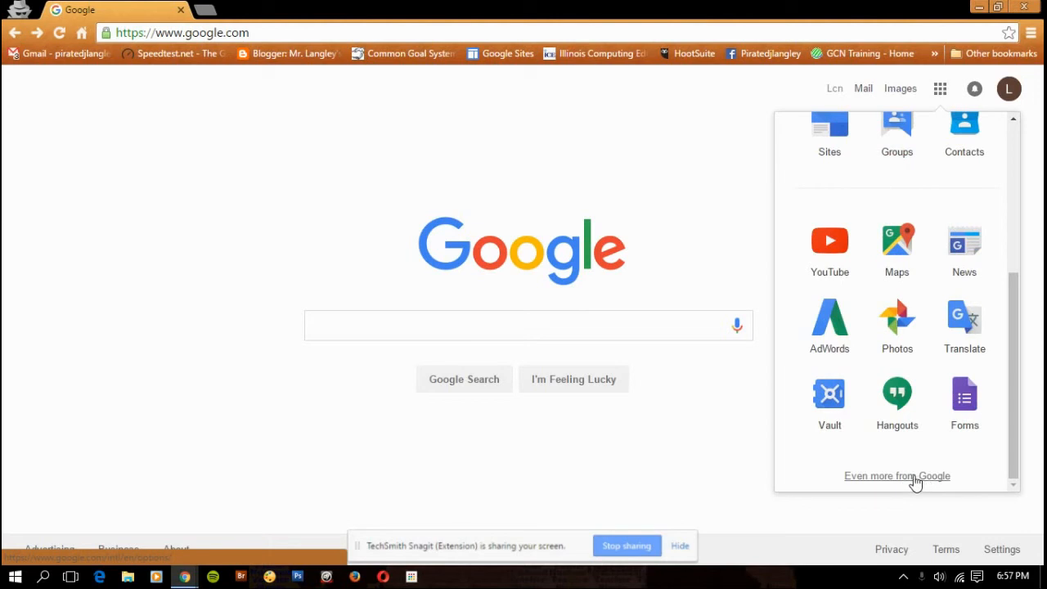
pyautogui.click(917, 482)
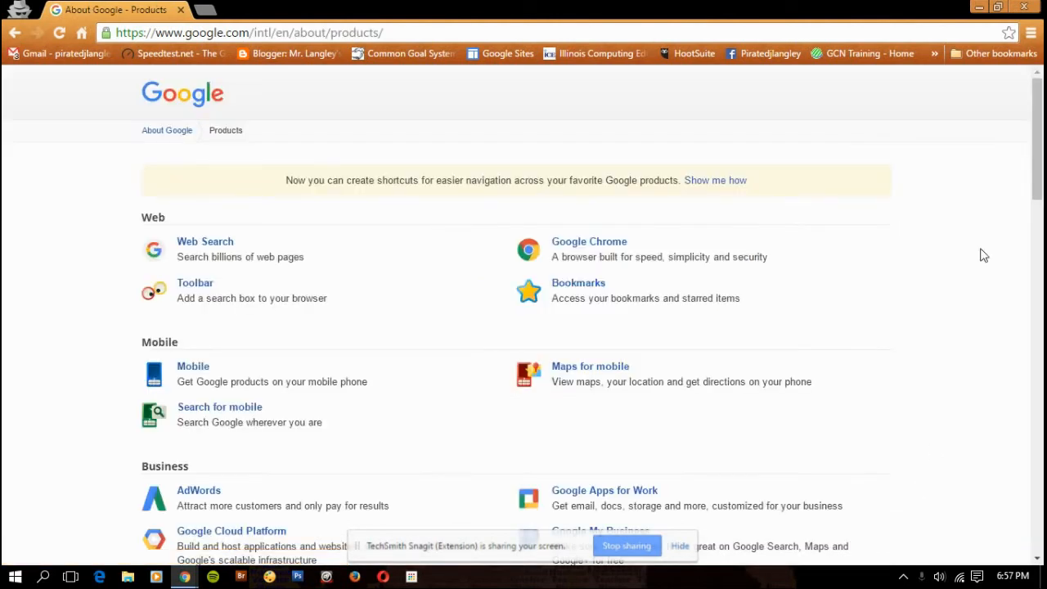
pyautogui.moveTo(1032, 164); pyautogui.dragTo(1020, 475)
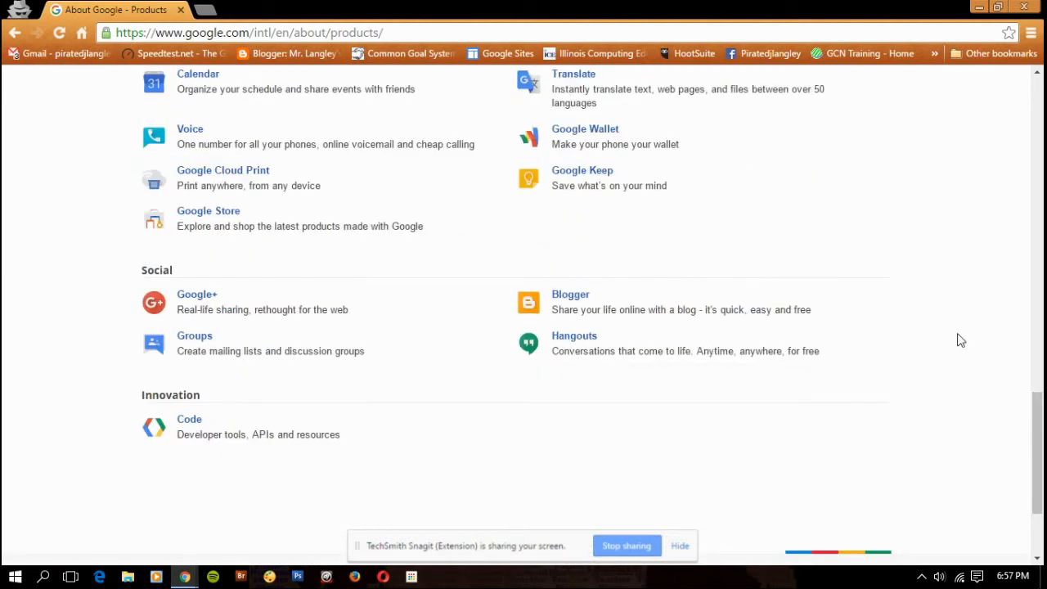
pyautogui.click(569, 299)
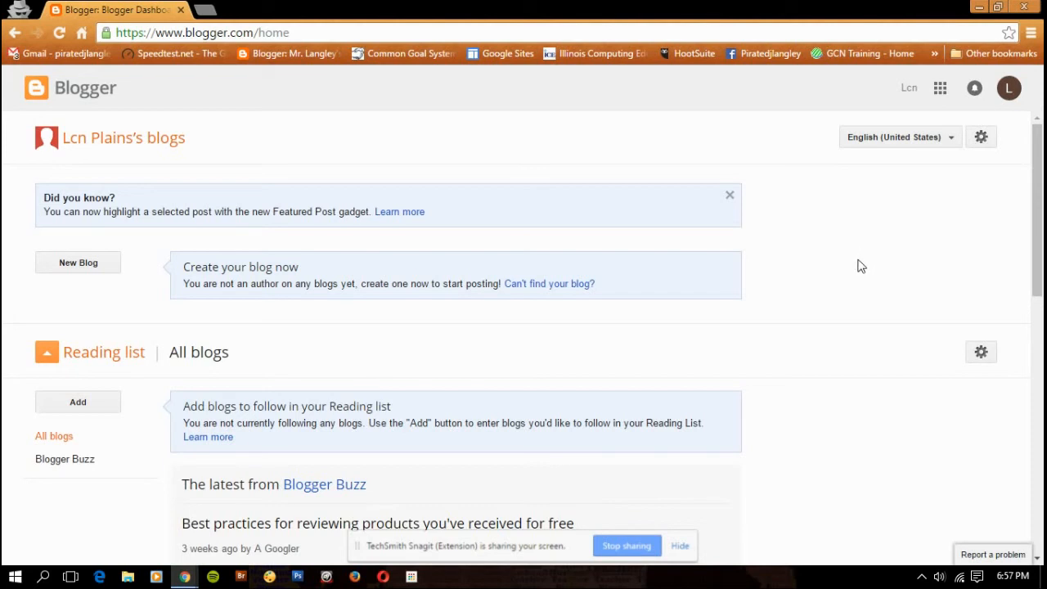
# Add a Blogger shortcut to the Google apps launcher and place it directly before Docs
pyautogui.click(941, 90)
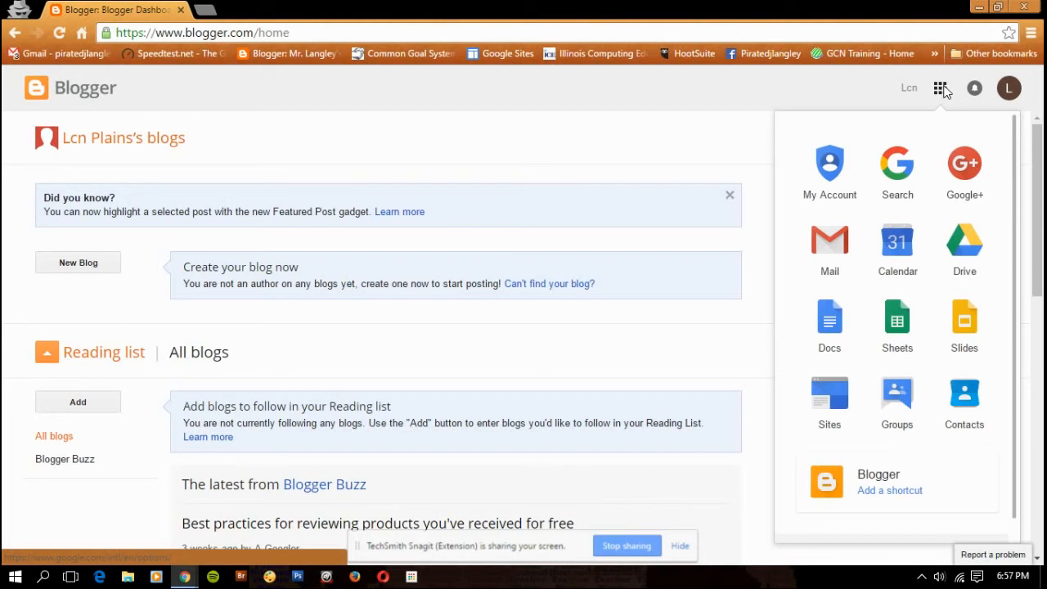
pyautogui.click(885, 492)
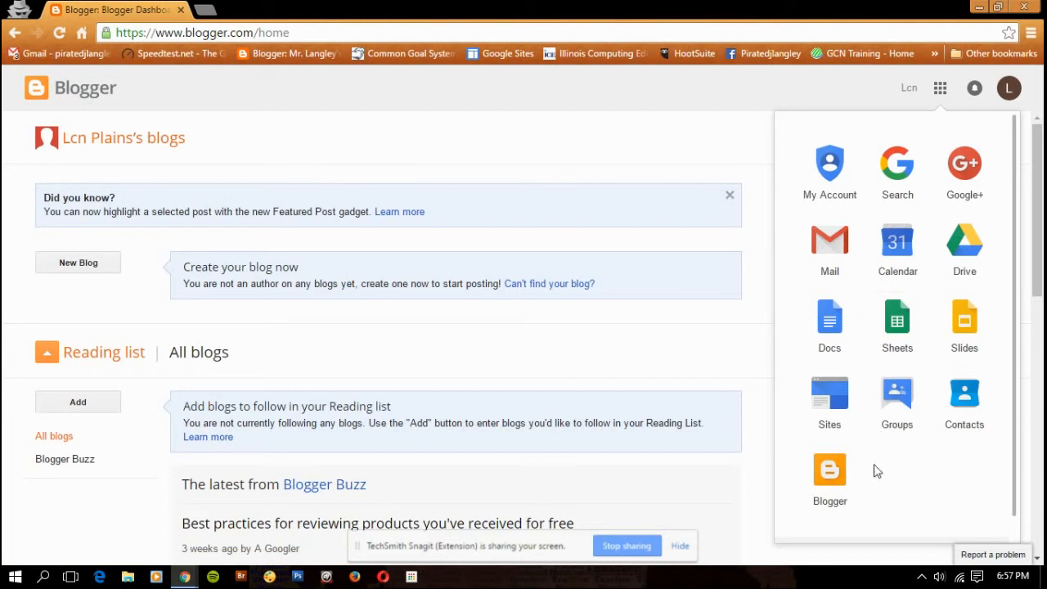
pyautogui.moveTo(835, 479); pyautogui.dragTo(837, 334)
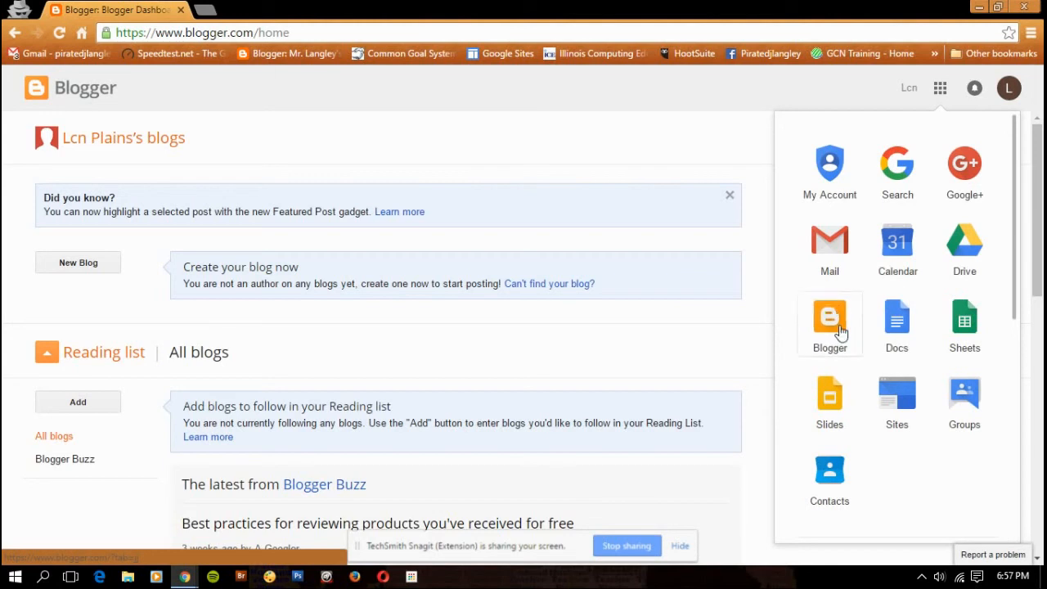
pyautogui.click(645, 131)
# Start a new blog, using the author's surname with "Reflections" for the title and the surname plus "reflections" for the blogspot address
pyautogui.scroll(-2, 659, 138)
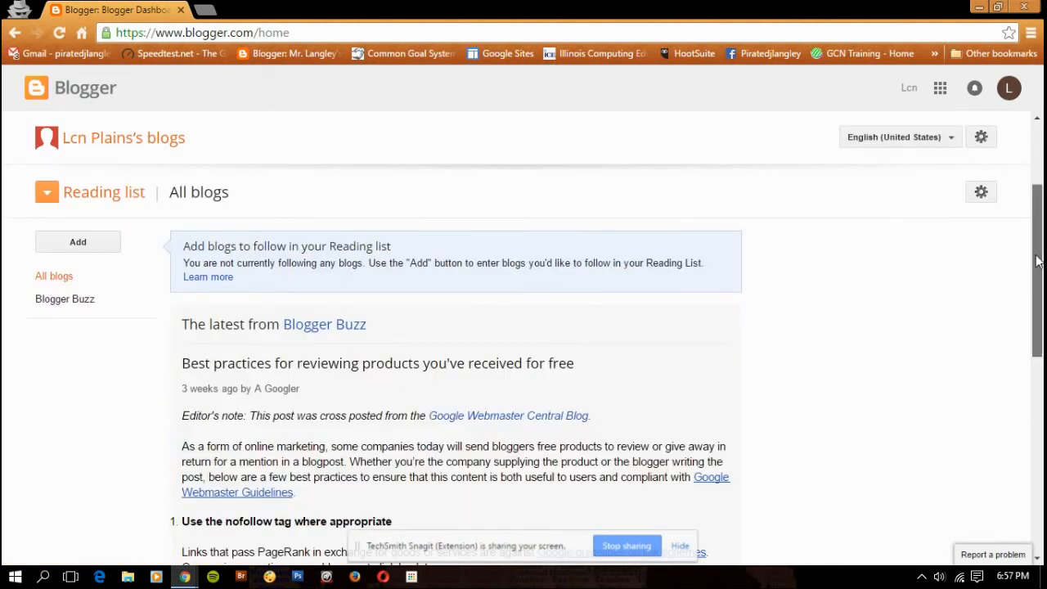
pyautogui.scroll(2, 1023, 267)
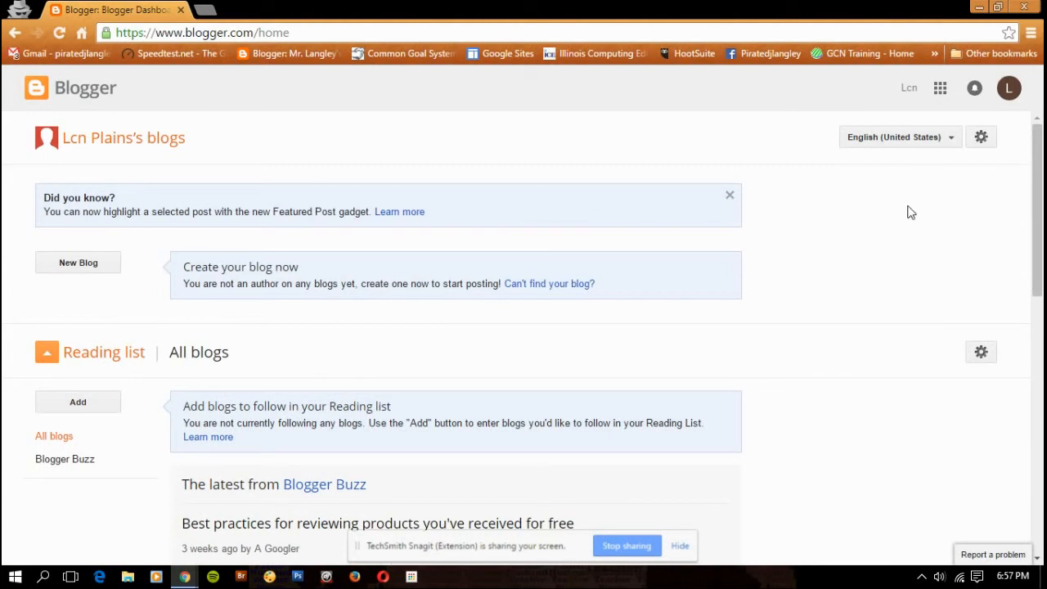
pyautogui.click(100, 267)
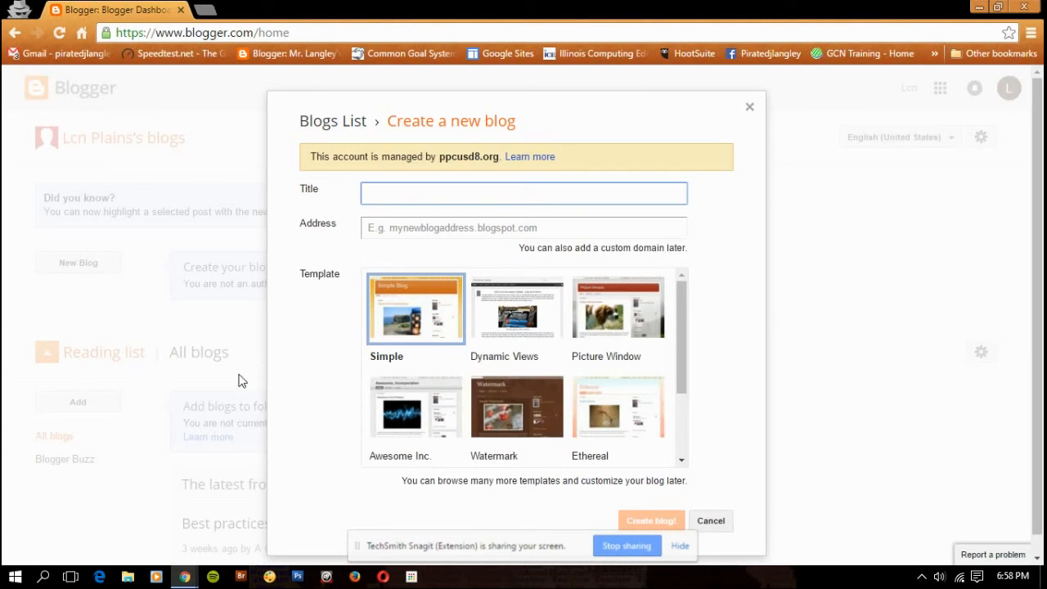
pyautogui.write("Mr. Langley's Reflections")
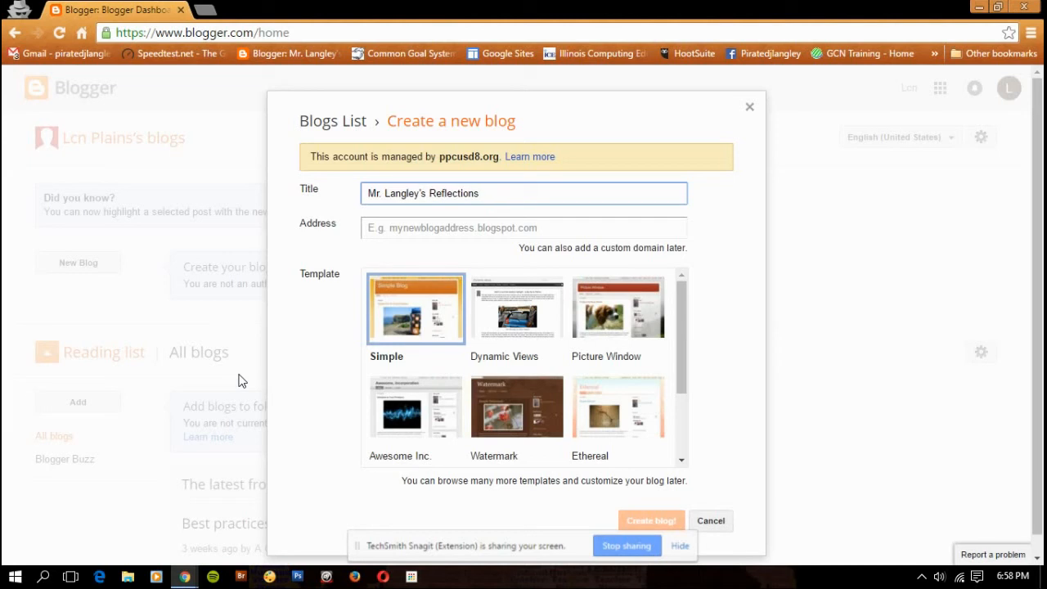
pyautogui.press('Tab')
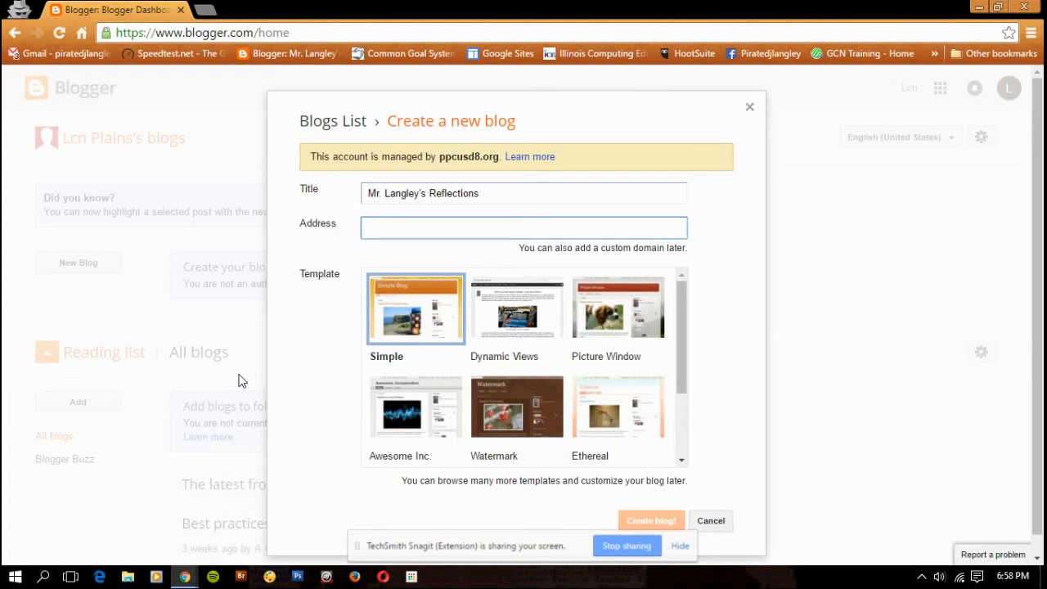
pyautogui.write('langley')
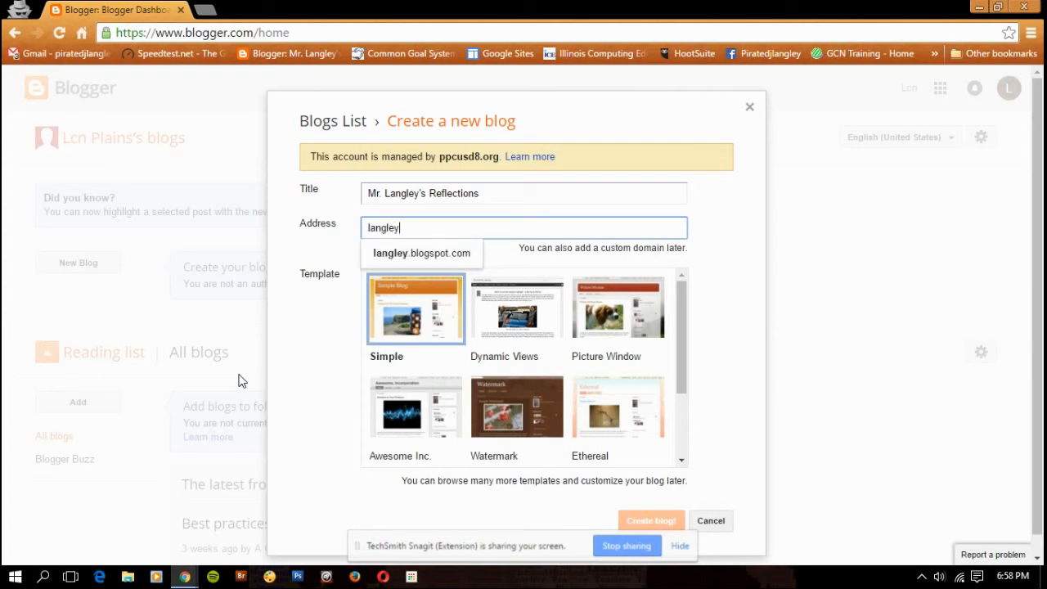
pyautogui.write('reflections')
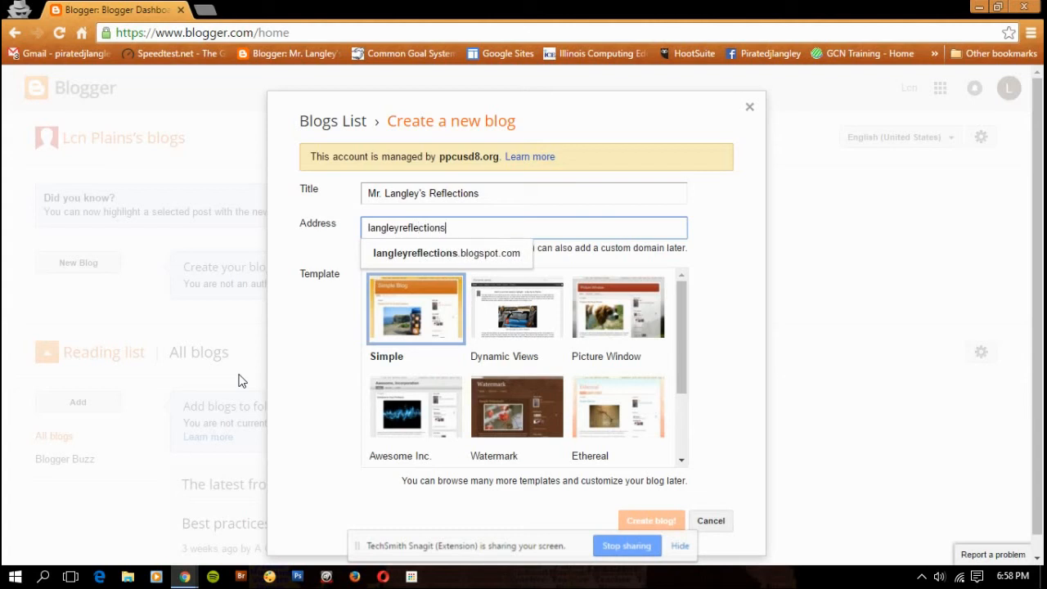
pyautogui.press('Tab')
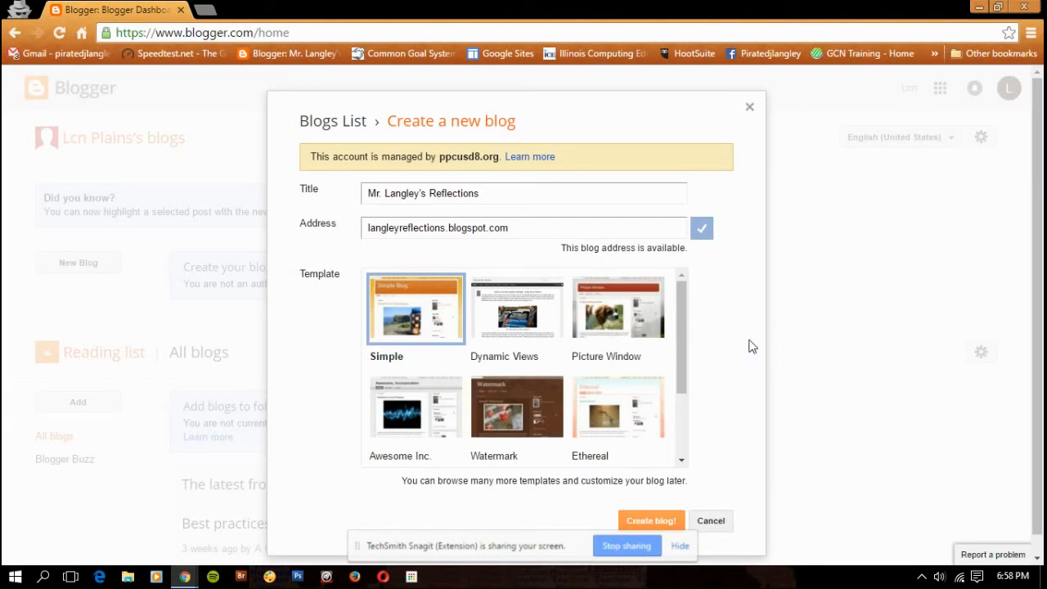
# Create the blog with the Simple template and decline the custom domain offer
pyautogui.scroll(-1, 746, 340)
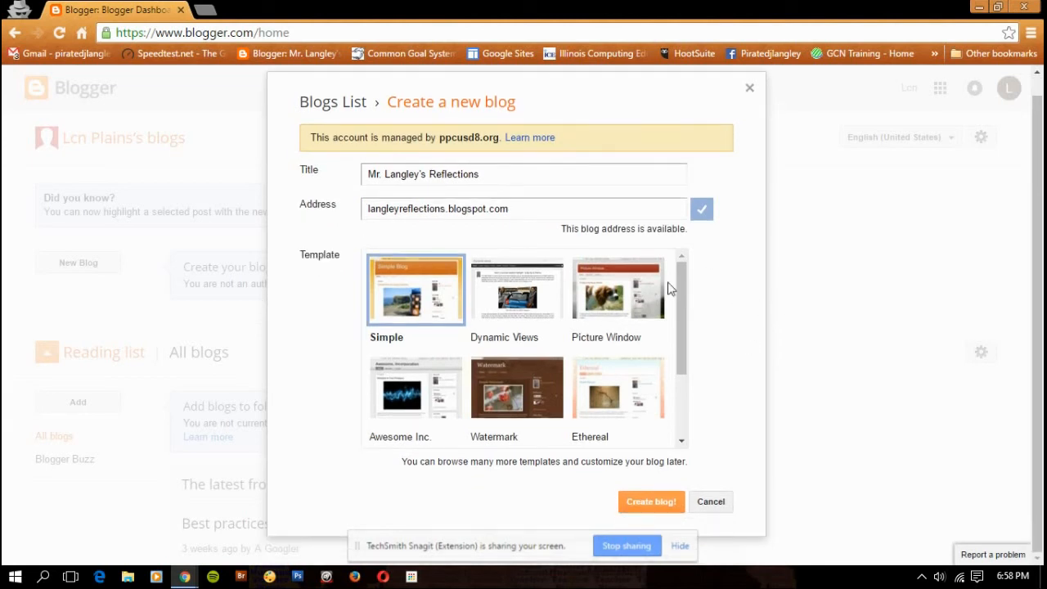
pyautogui.scroll(-1, 688, 328)
pyautogui.scroll(-2, 687, 327)
pyautogui.scroll(3, 682, 398)
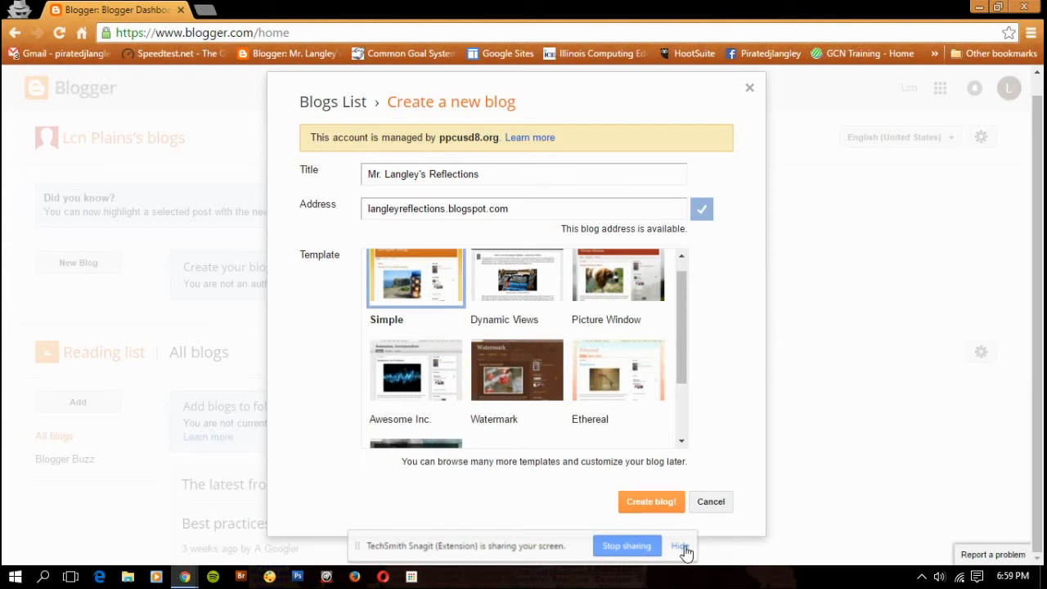
pyautogui.click(673, 507)
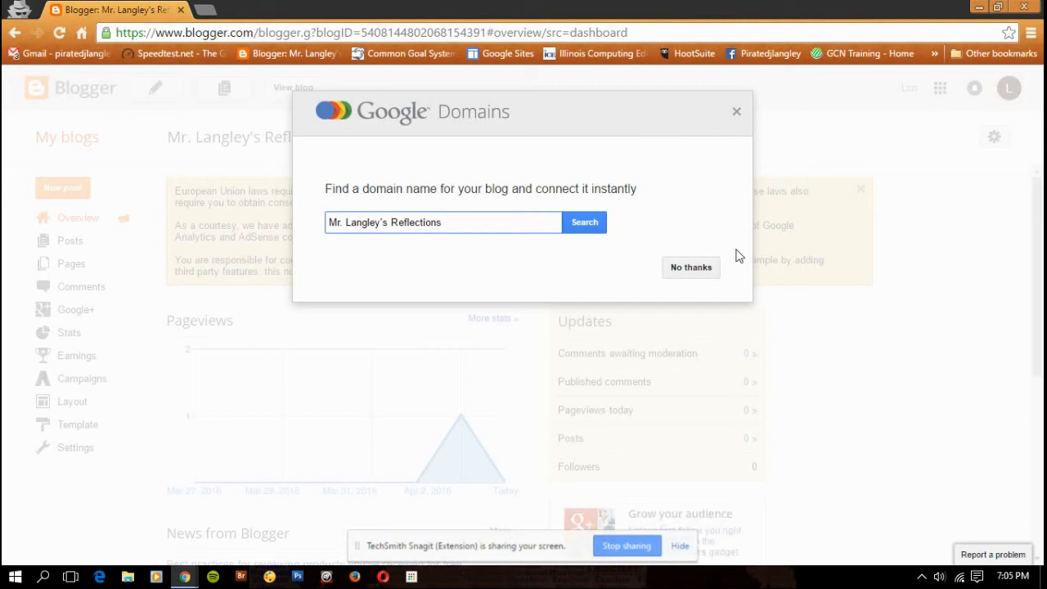
pyautogui.click(706, 273)
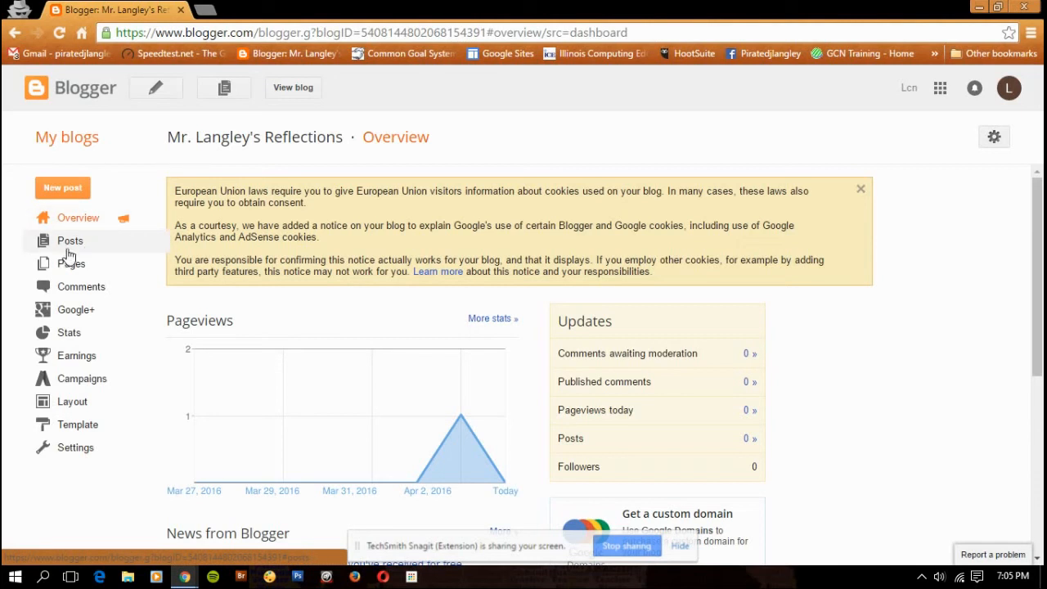
# View the new blog's lists of posts, pages and published comments in turn
pyautogui.click(65, 250)
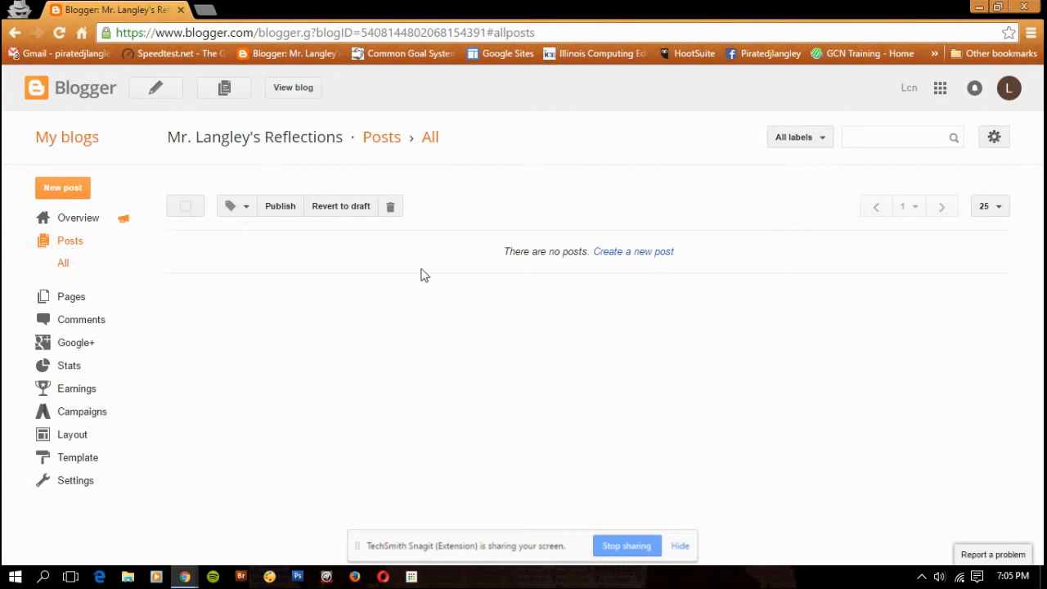
pyautogui.click(71, 298)
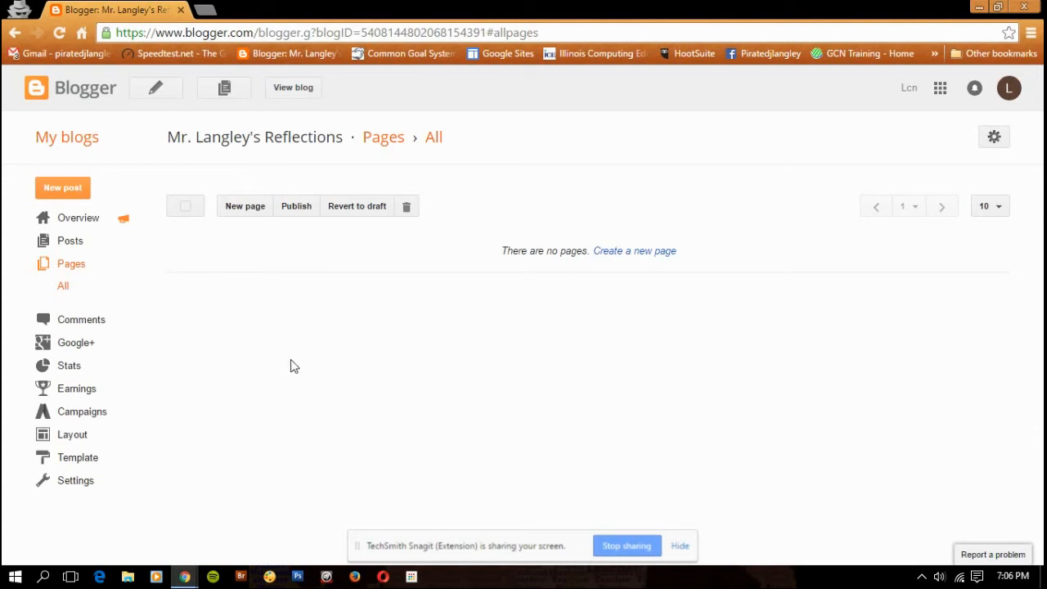
pyautogui.click(72, 325)
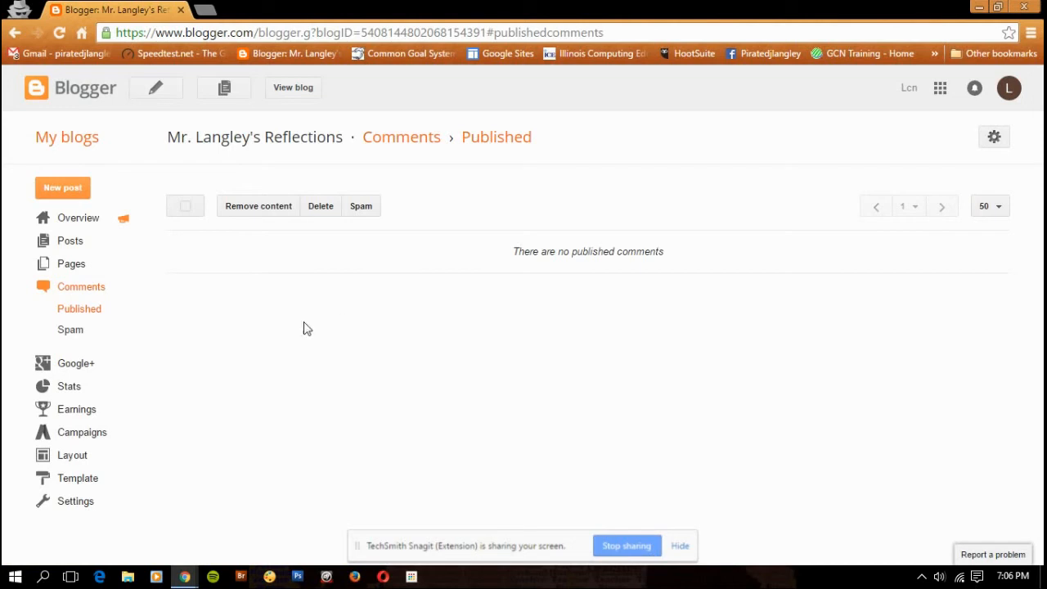
# Turn off "Prompt to share after posting" in the blog's Google+ settings and look through the remaining Google+ options
pyautogui.click(70, 365)
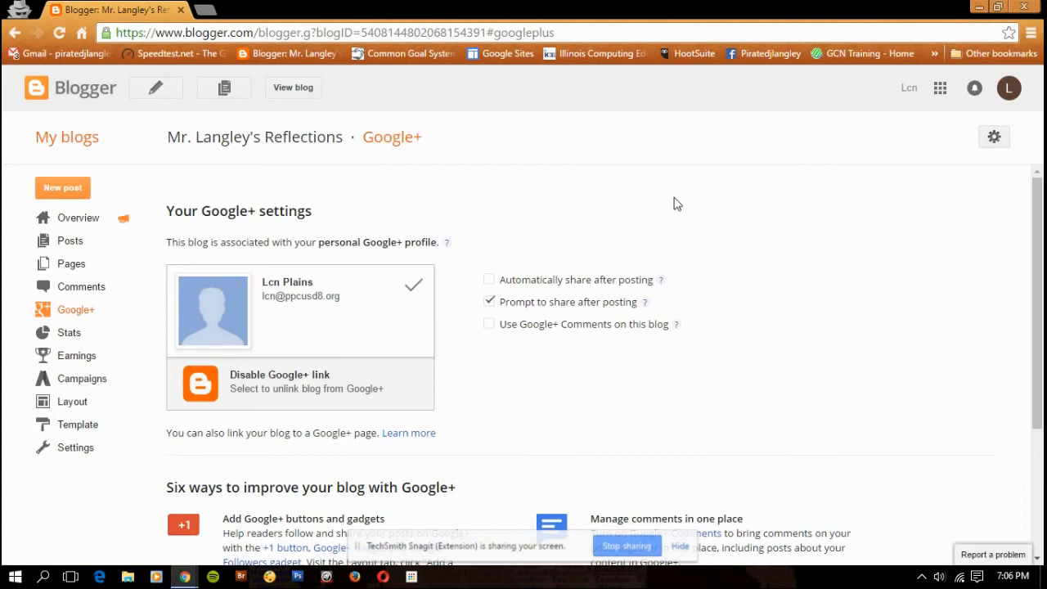
pyautogui.click(491, 302)
pyautogui.scroll(-1, 953, 345)
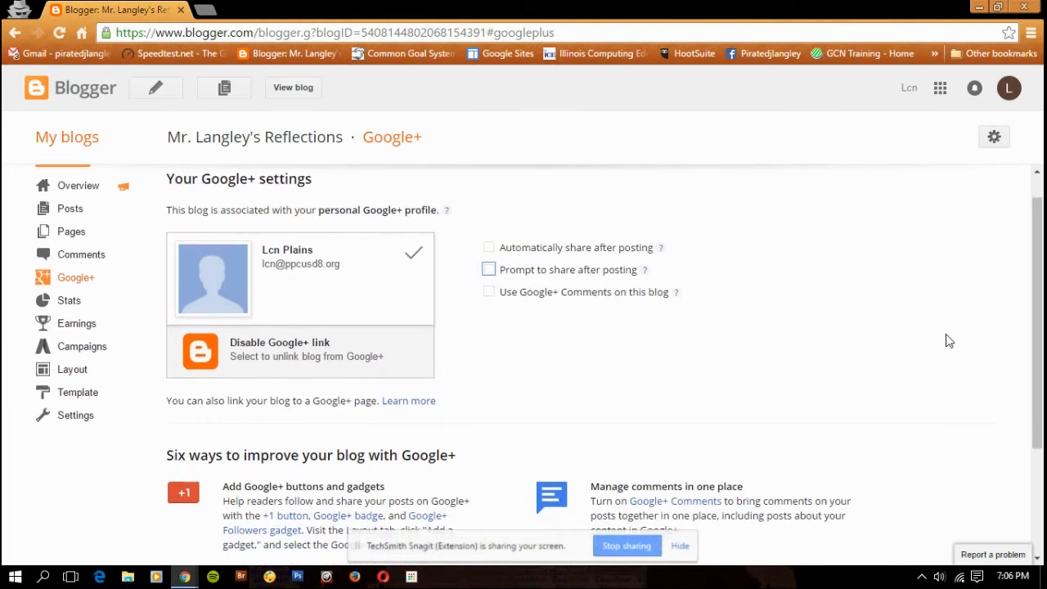
pyautogui.scroll(-3, 949, 342)
pyautogui.scroll(1, 953, 265)
pyautogui.scroll(2, 960, 277)
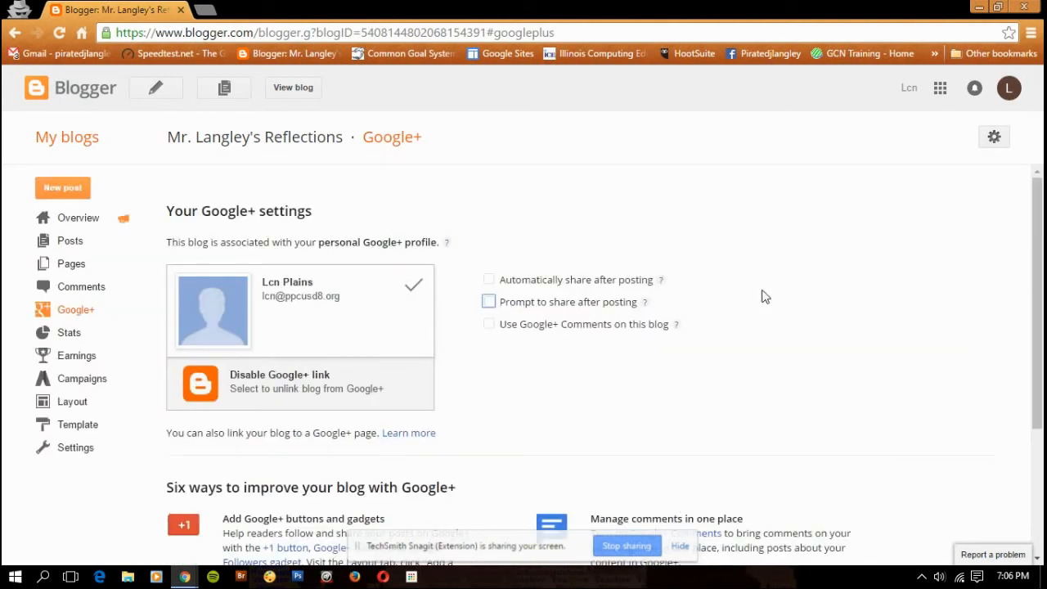
# Examine the blog's statistics overview, including pageviews, traffic sources and audience
pyautogui.click(63, 337)
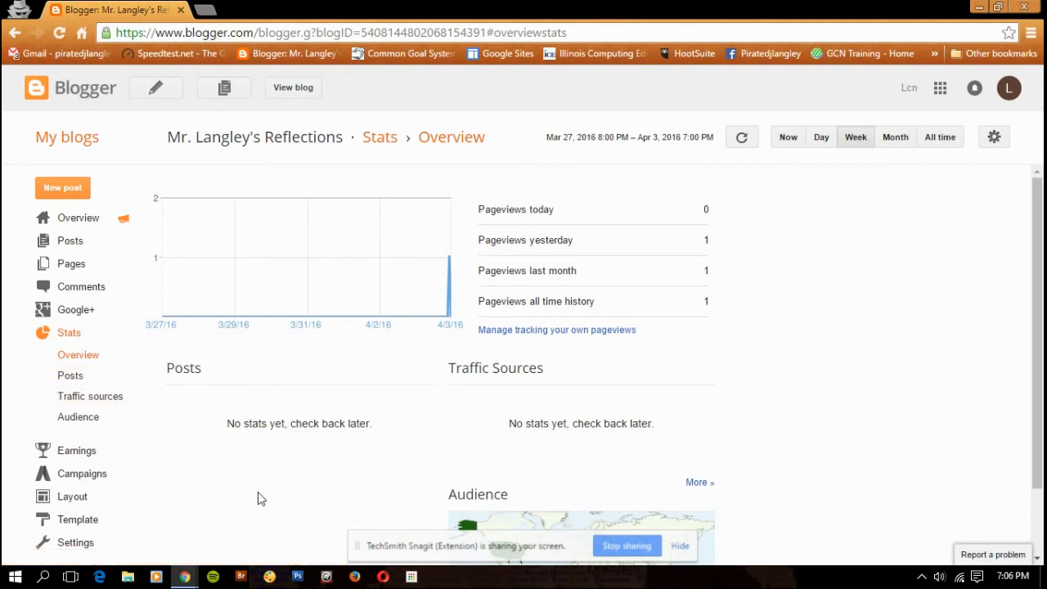
pyautogui.scroll(-1, 286, 468)
pyautogui.scroll(1, 287, 468)
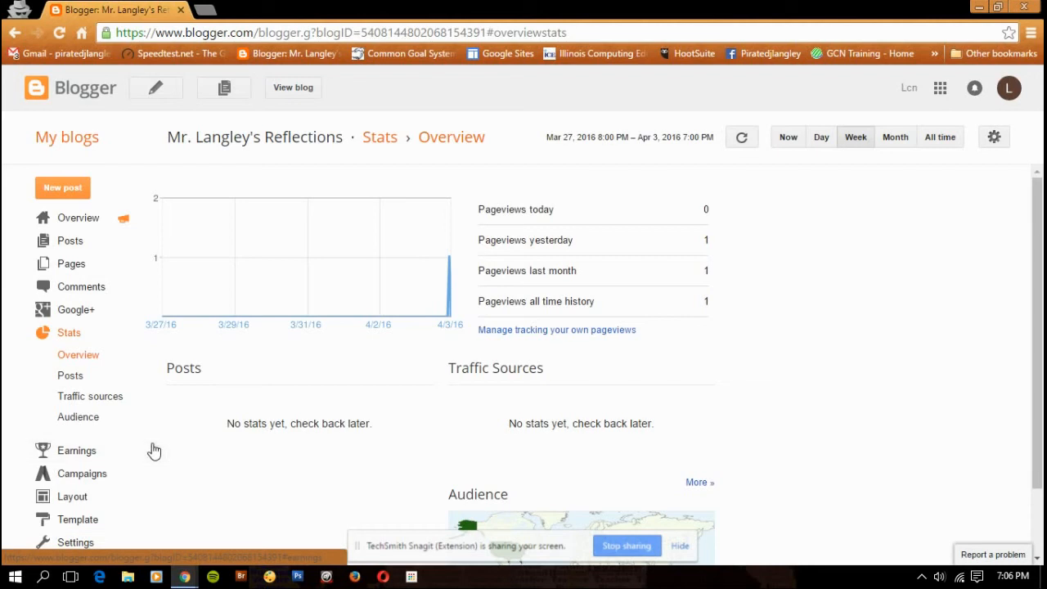
# Open the blog's layout and examine its gadget sections from the favicon and navbar to the sidebar and footer
pyautogui.scroll(-1, 170, 481)
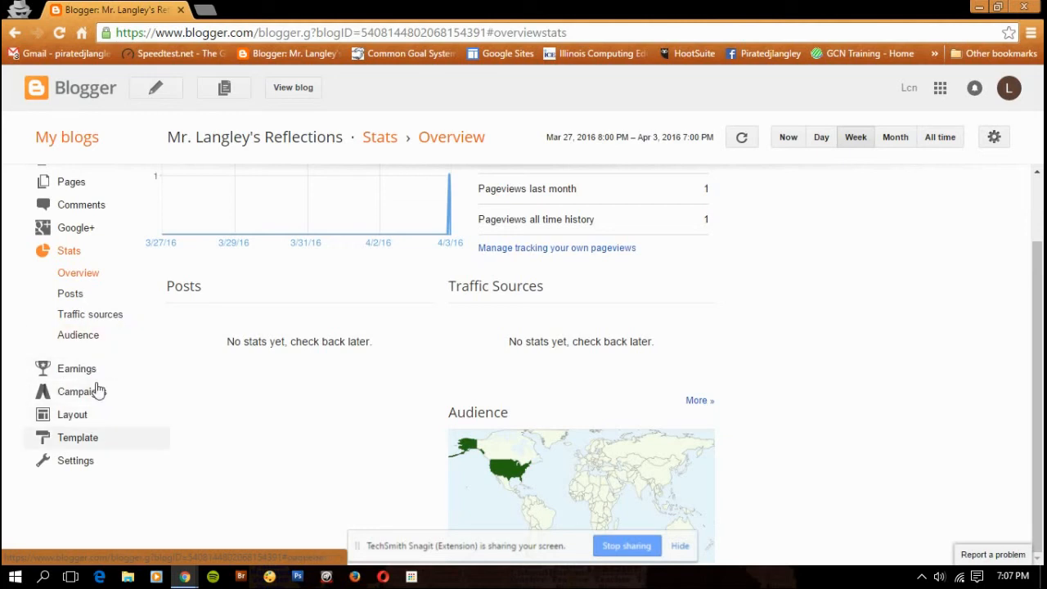
pyautogui.click(73, 415)
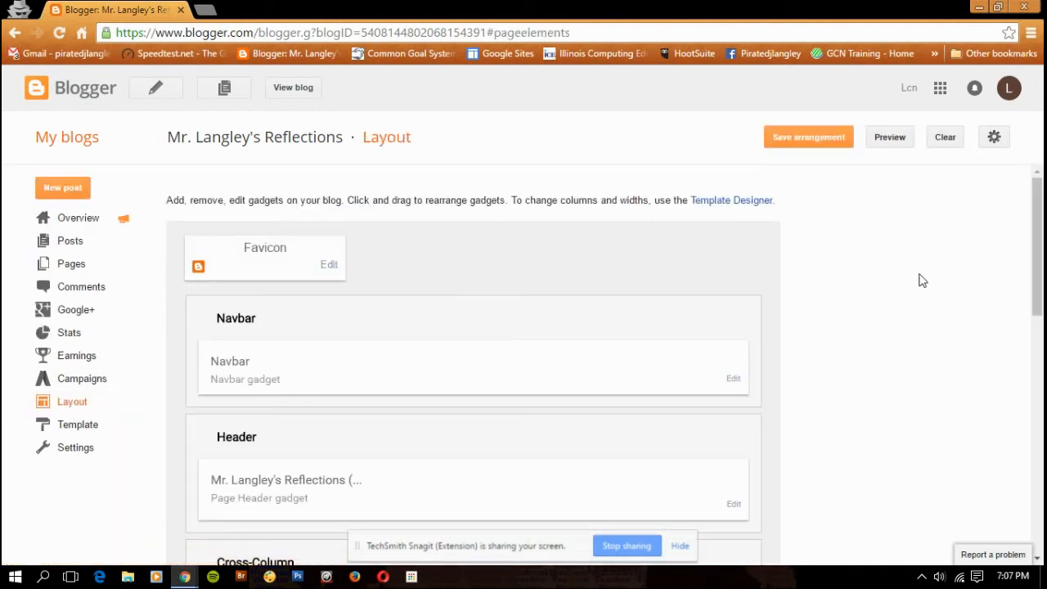
pyautogui.scroll(-1, 905, 328)
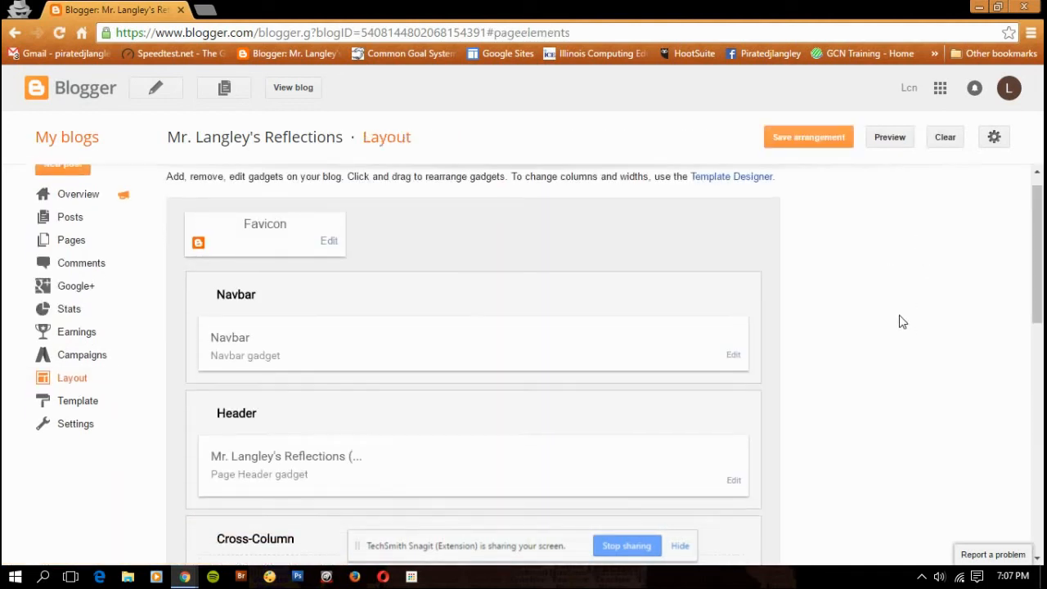
pyautogui.scroll(-3, 902, 319)
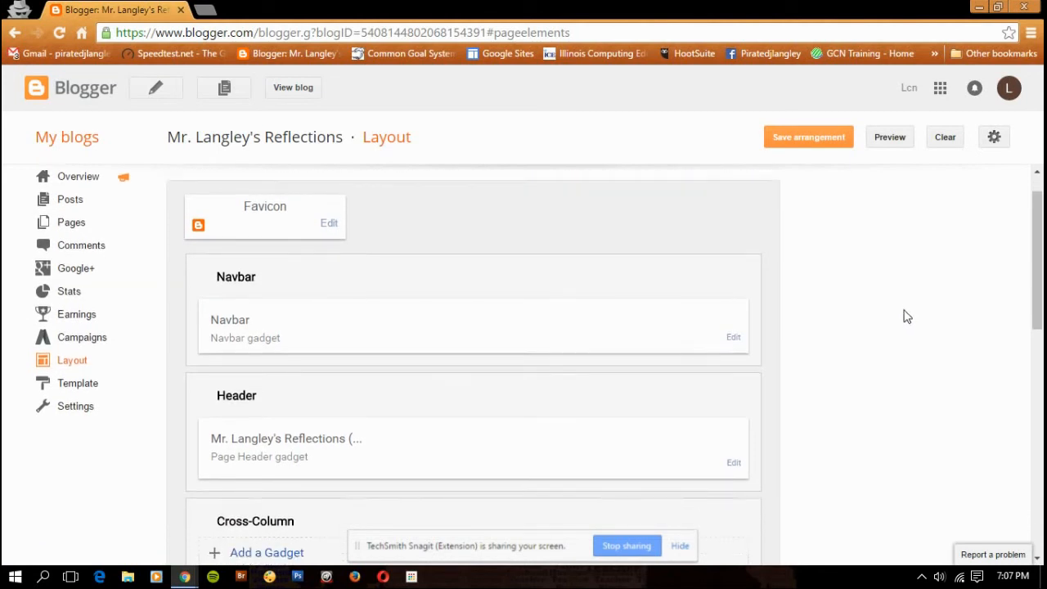
pyautogui.scroll(3, 905, 319)
pyautogui.scroll(-5, 907, 327)
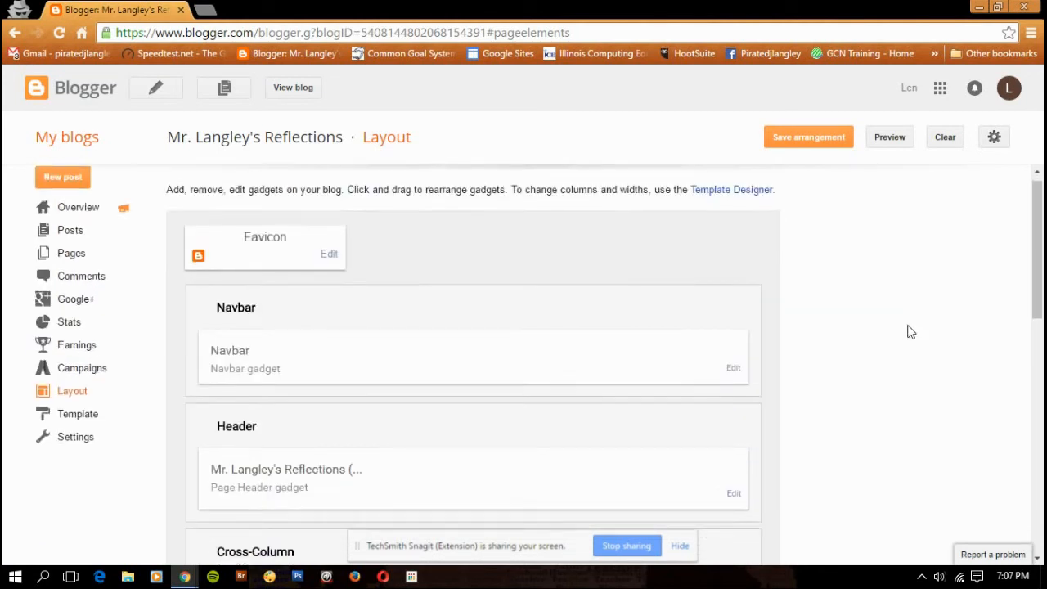
pyautogui.scroll(-10, 905, 256)
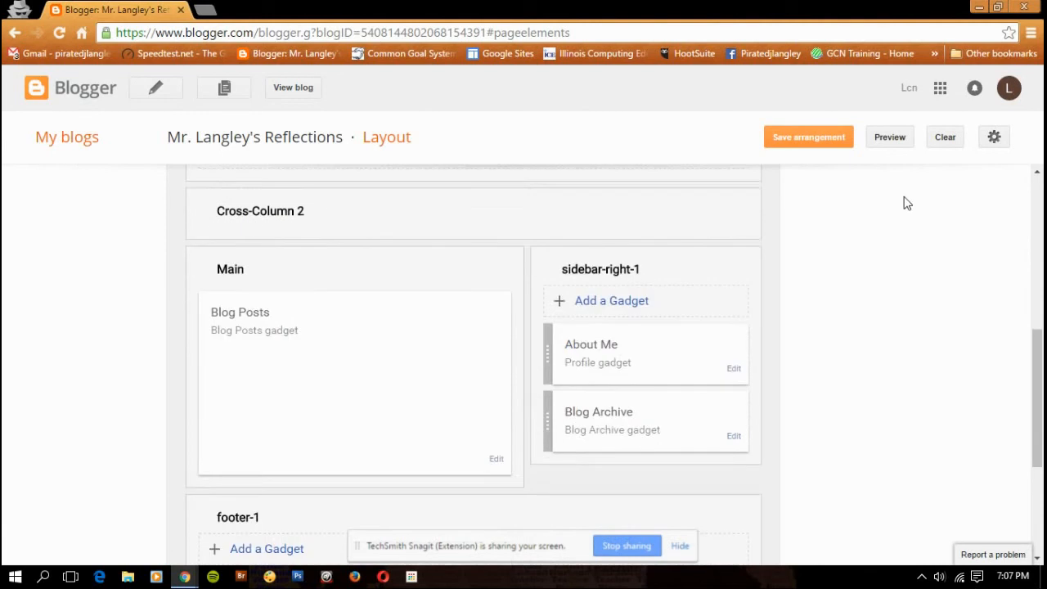
pyautogui.scroll(-1, 922, 313)
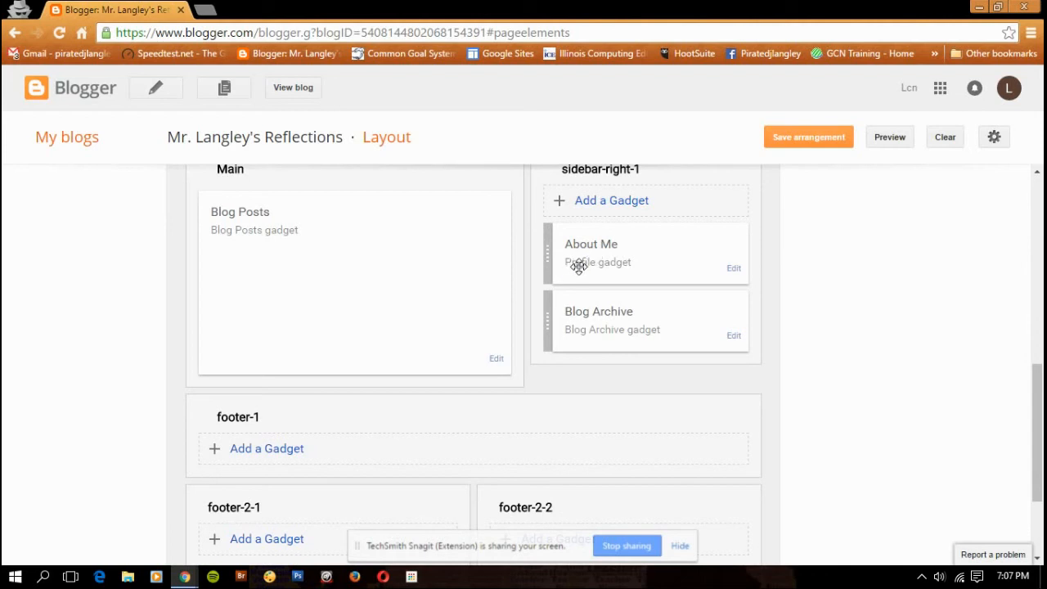
# View the configuration options of the About Me profile gadget and leave them without saving
pyautogui.click(734, 271)
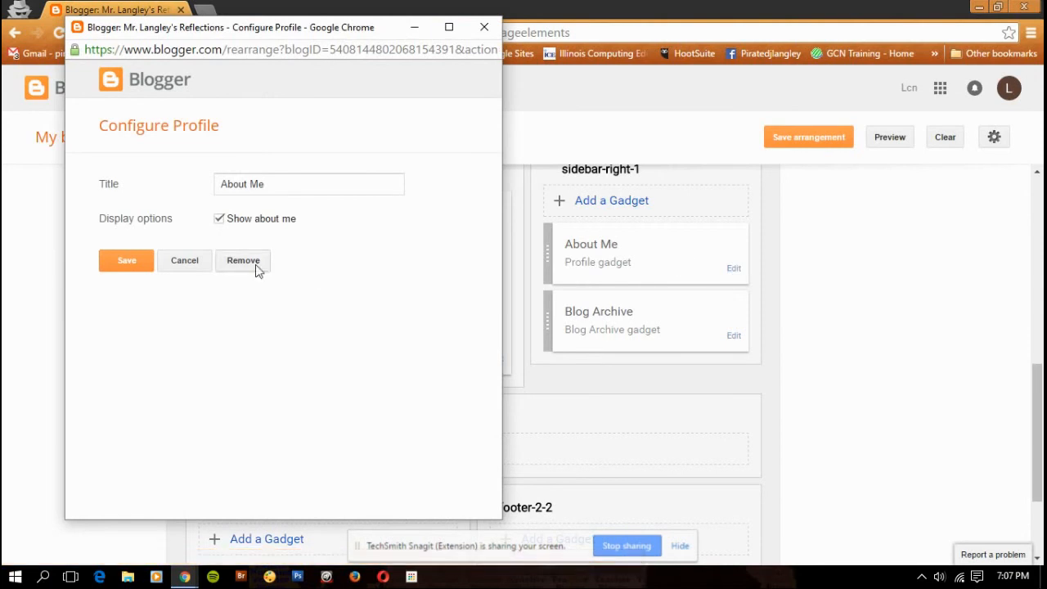
pyautogui.click(185, 262)
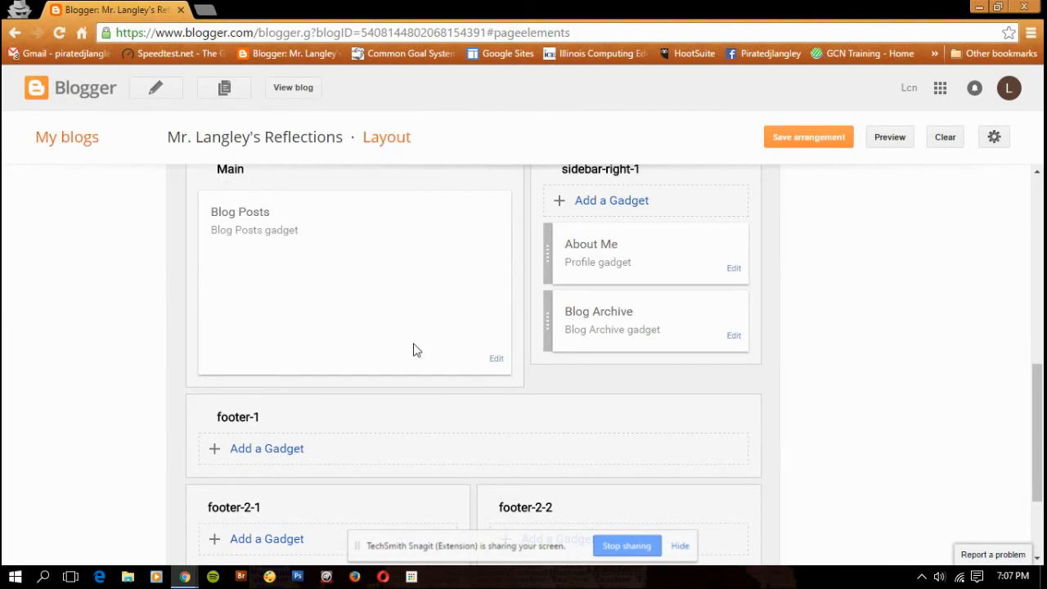
pyautogui.scroll(5, 122, 339)
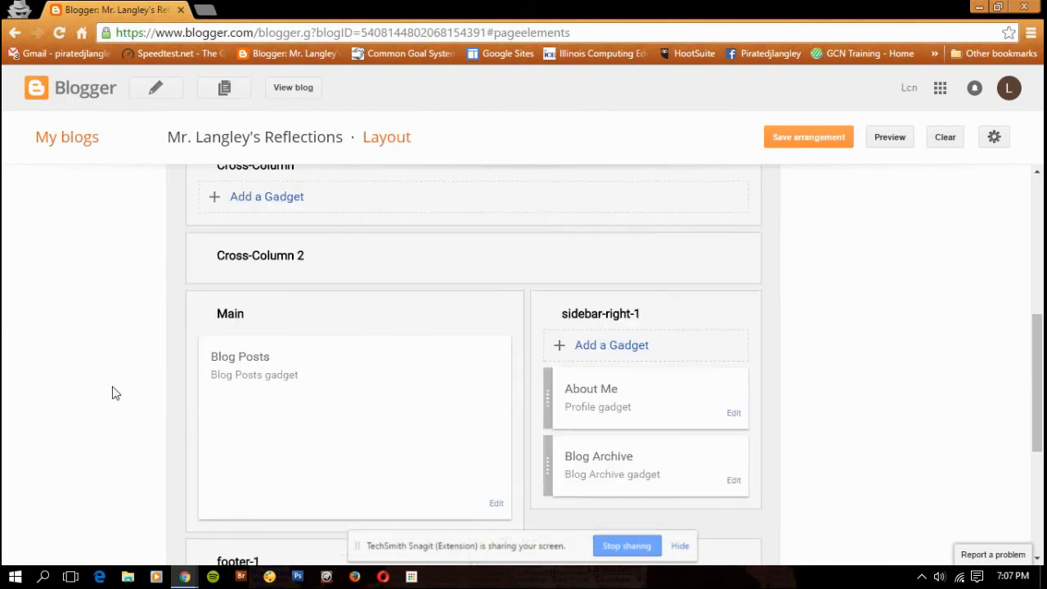
# Open the blog's template page and look through the live and mobile previews and the Simple and Dynamic Views template galleries
pyautogui.scroll(1, 120, 461)
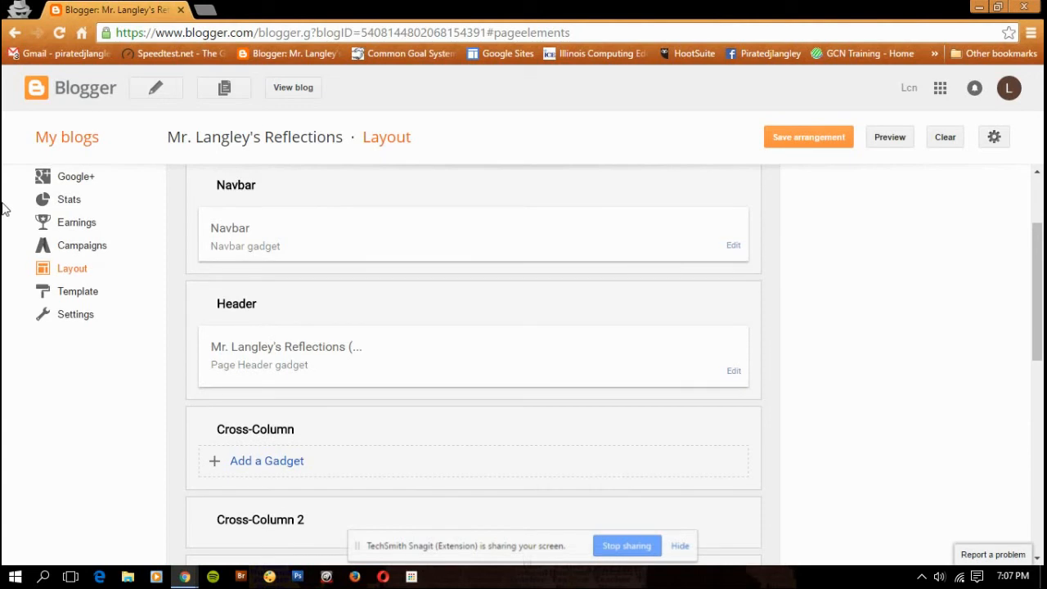
pyautogui.click(94, 294)
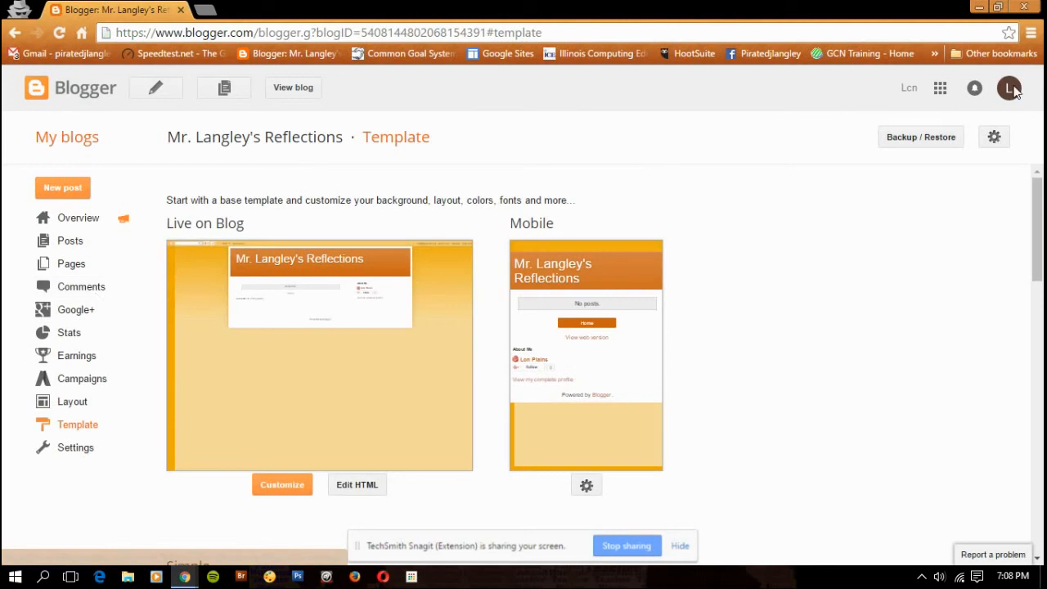
pyautogui.scroll(-2, 907, 338)
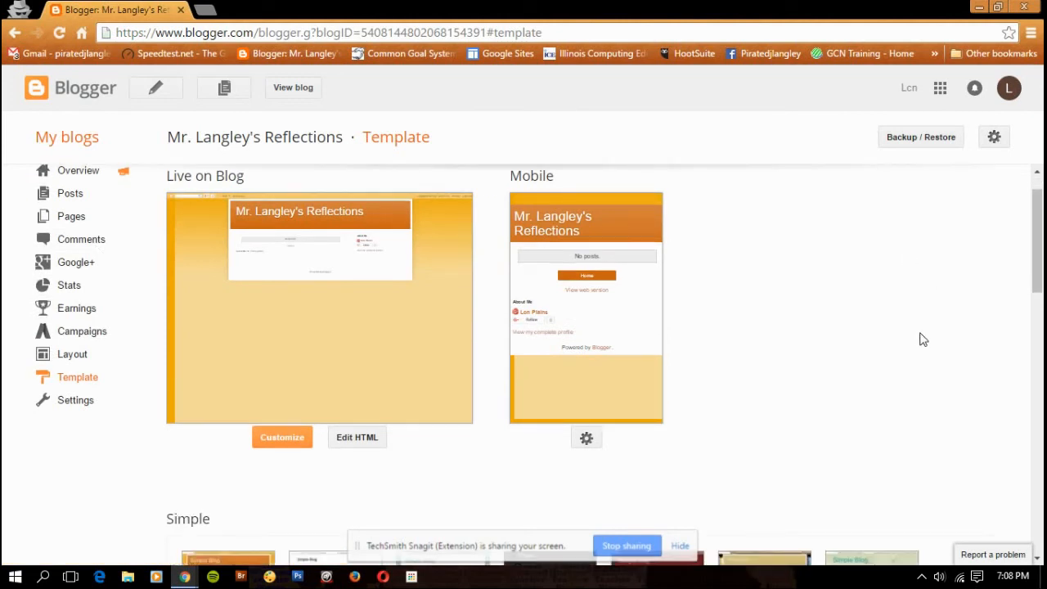
pyautogui.scroll(1, 920, 335)
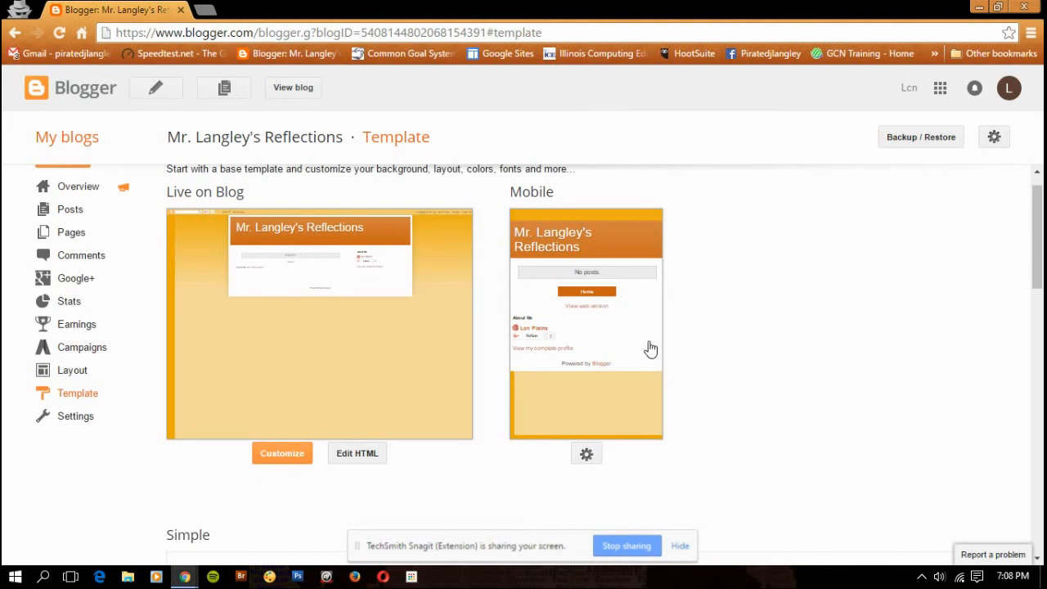
pyautogui.scroll(-1, 824, 358)
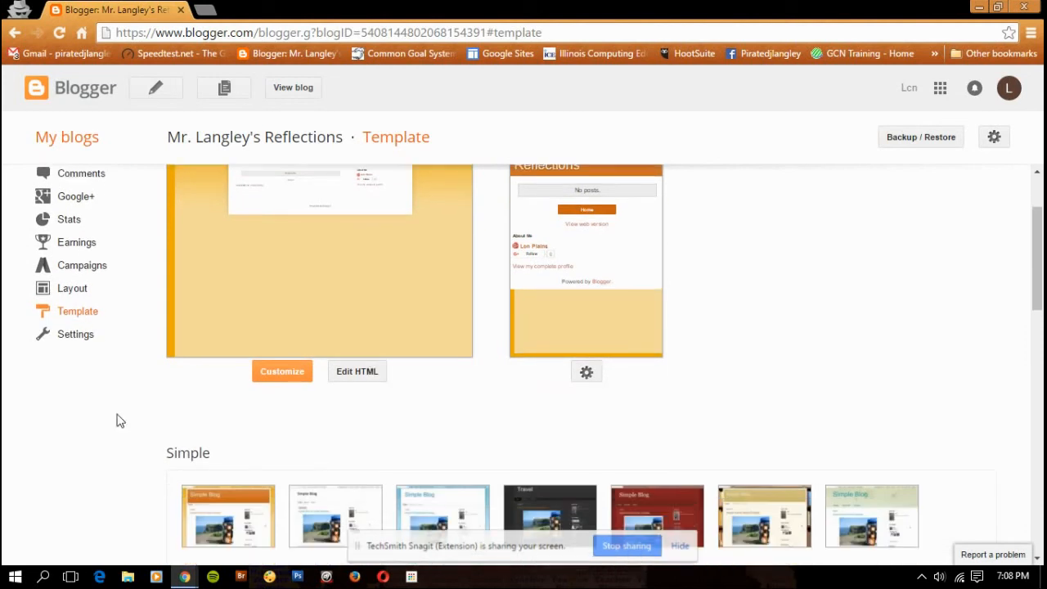
pyautogui.scroll(-2, 94, 486)
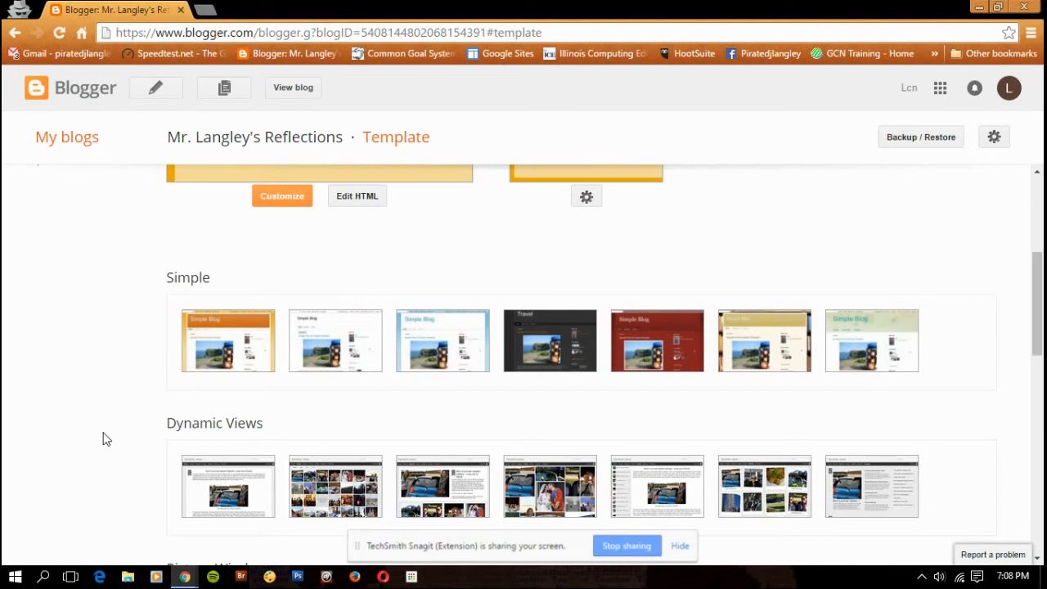
pyautogui.scroll(3, 106, 438)
# In the basic settings, save the blog description "This is a journal of classroom reflections for" followed by the teacher's name
pyautogui.click(72, 430)
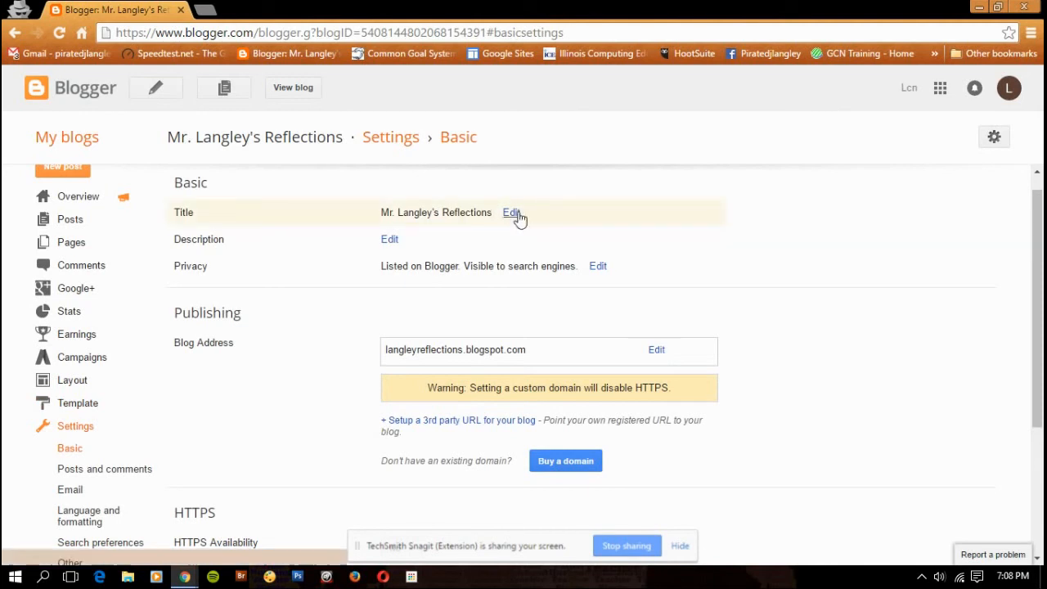
pyautogui.click(390, 239)
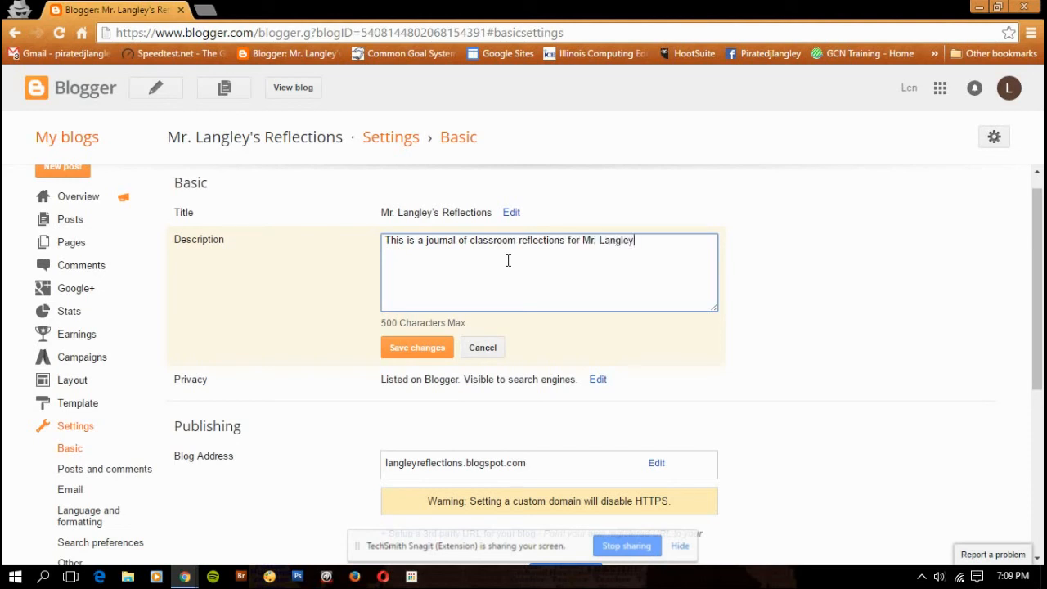
pyautogui.click(405, 347)
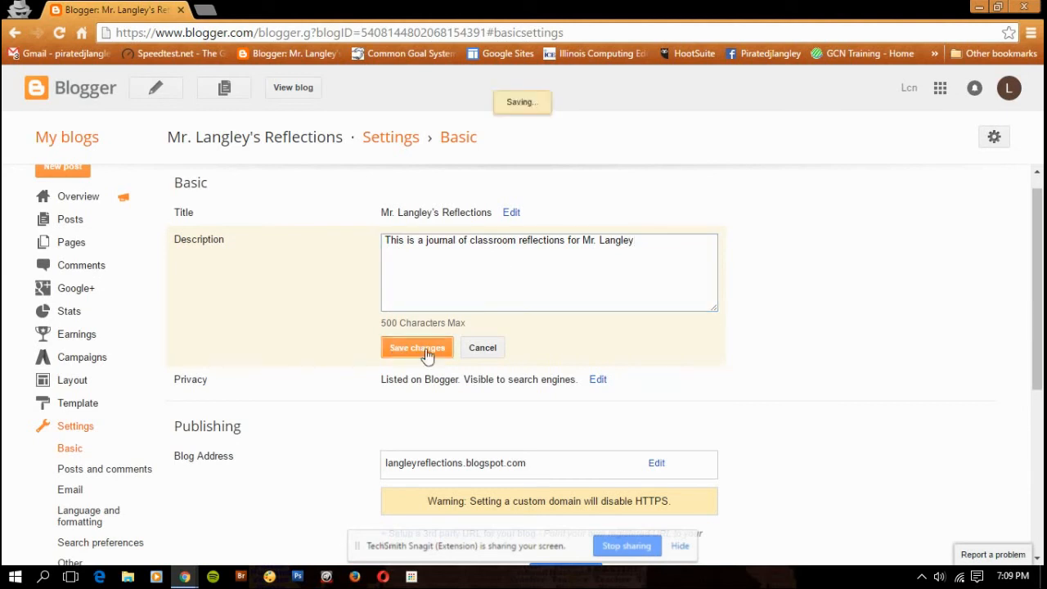
# Examine the blog's privacy options without changing them, and look through the publishing, HTTPS and permissions settings
pyautogui.scroll(-2, 1002, 348)
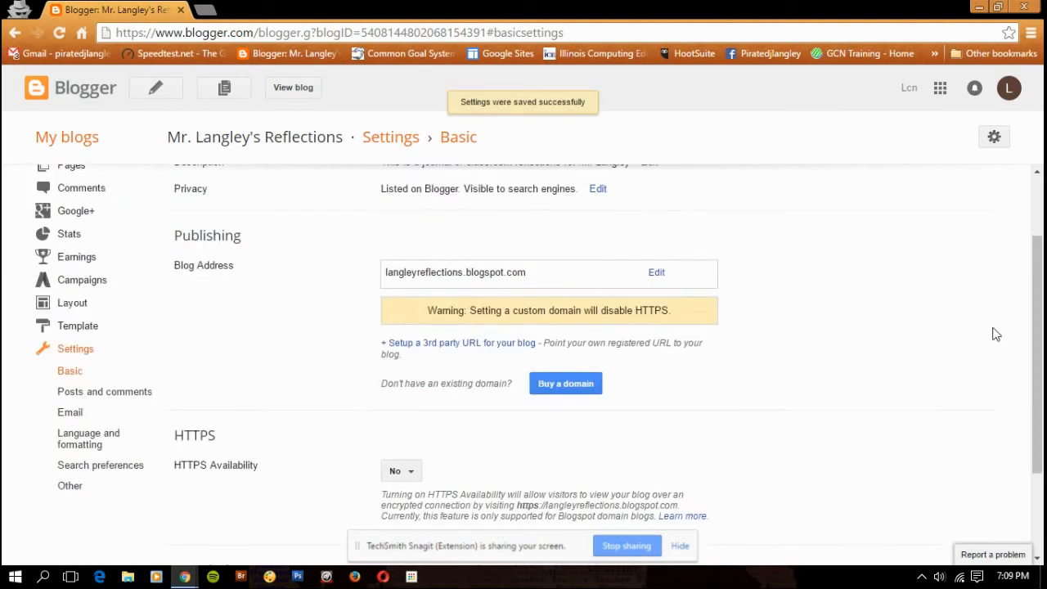
pyautogui.scroll(1, 995, 335)
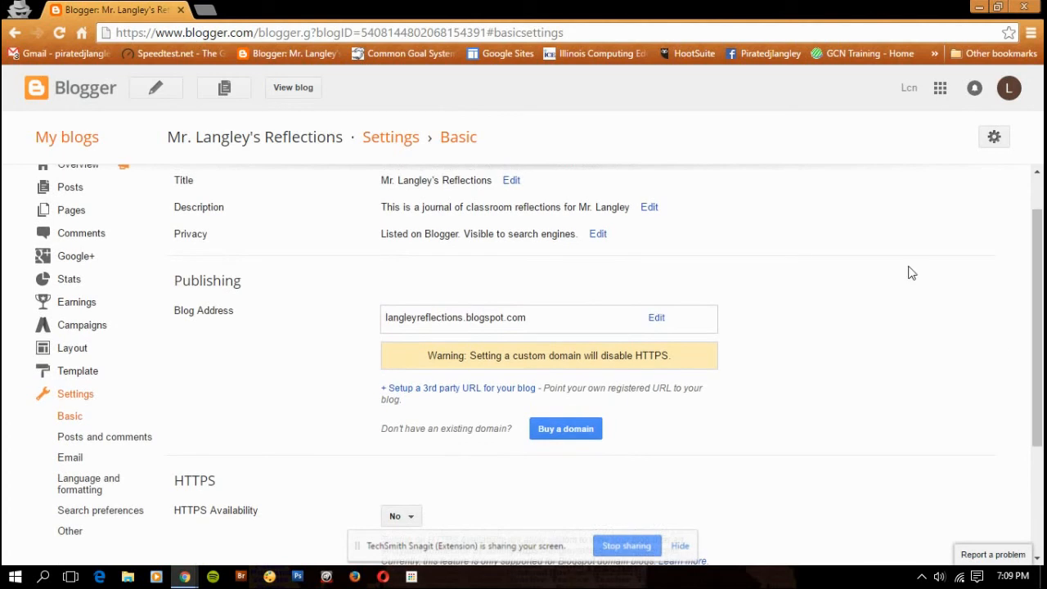
pyautogui.click(599, 236)
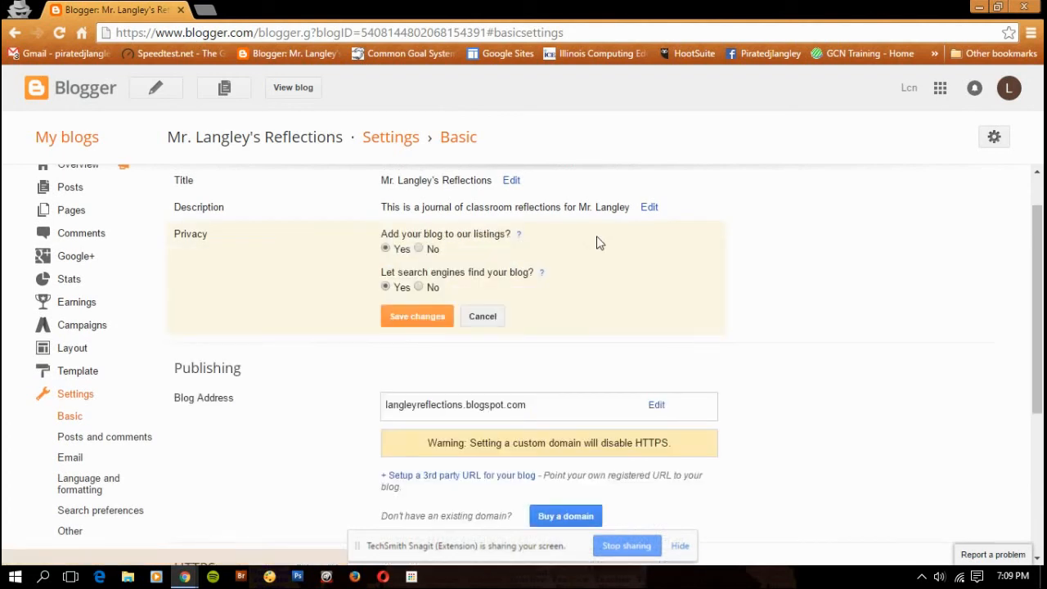
pyautogui.click(494, 320)
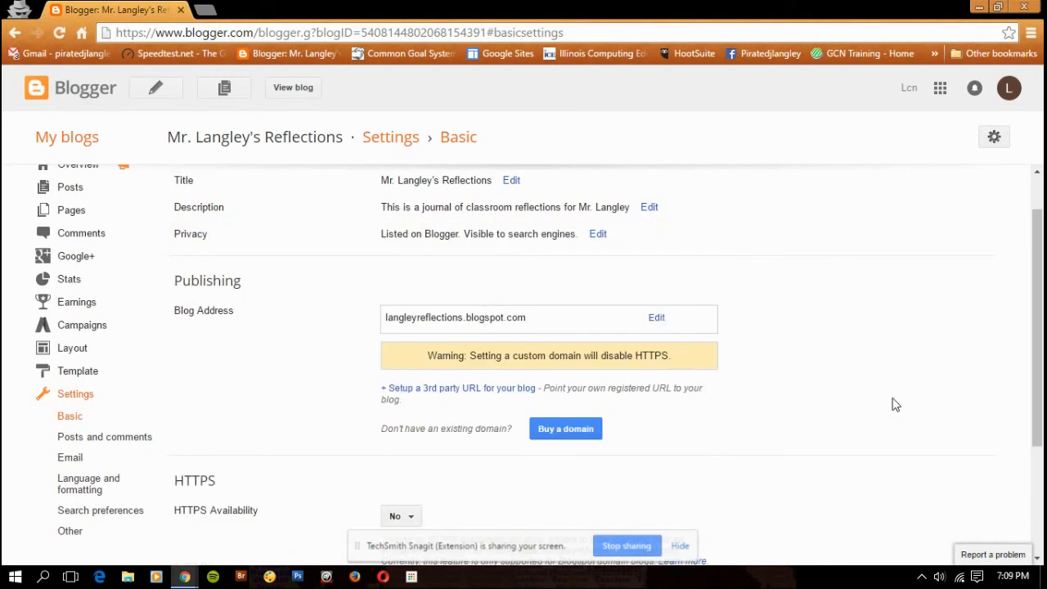
pyautogui.scroll(-2, 893, 402)
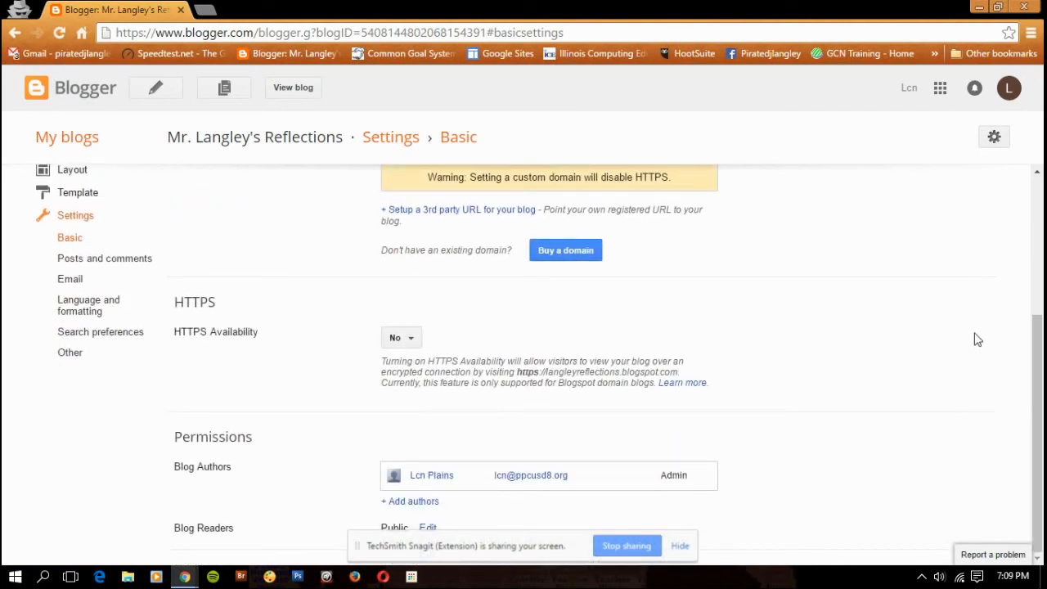
pyautogui.moveTo(1041, 370); pyautogui.dragTo(1040, 231)
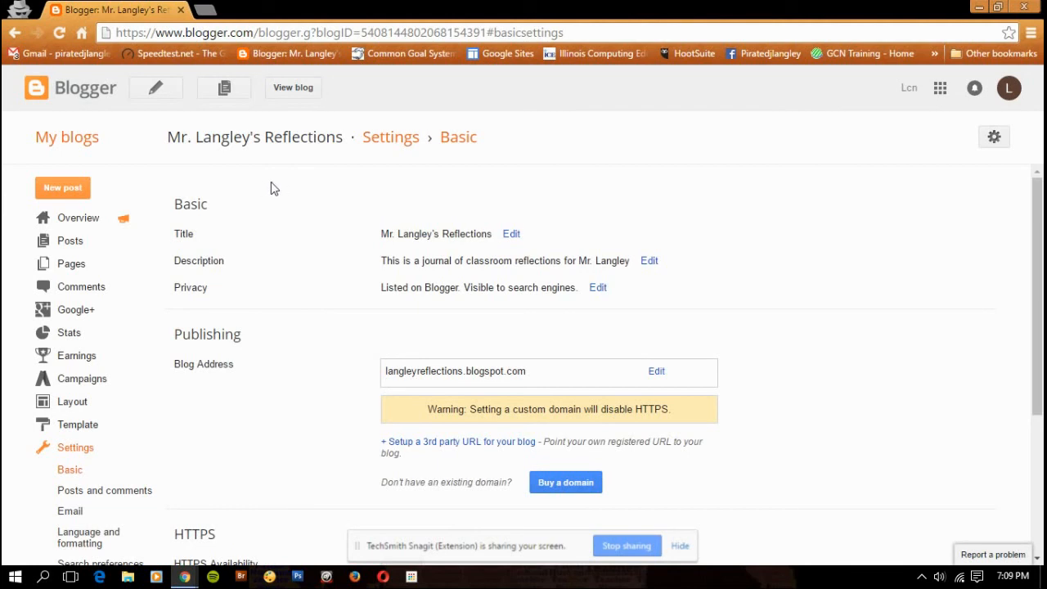
# Create a new post titled "Google Classroom Blogger Lesson"
pyautogui.click(155, 92)
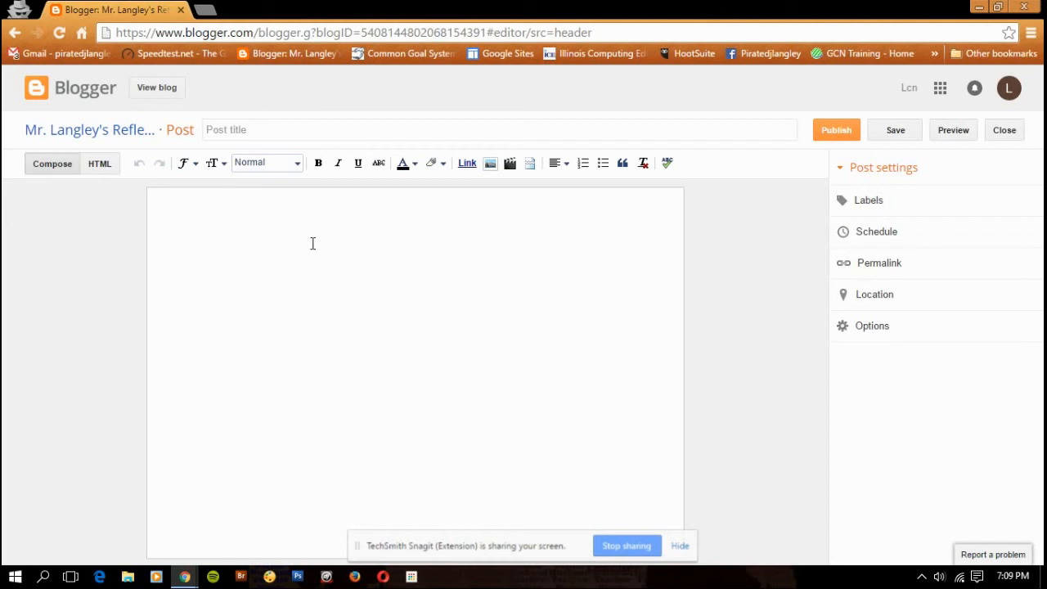
pyautogui.click(250, 129)
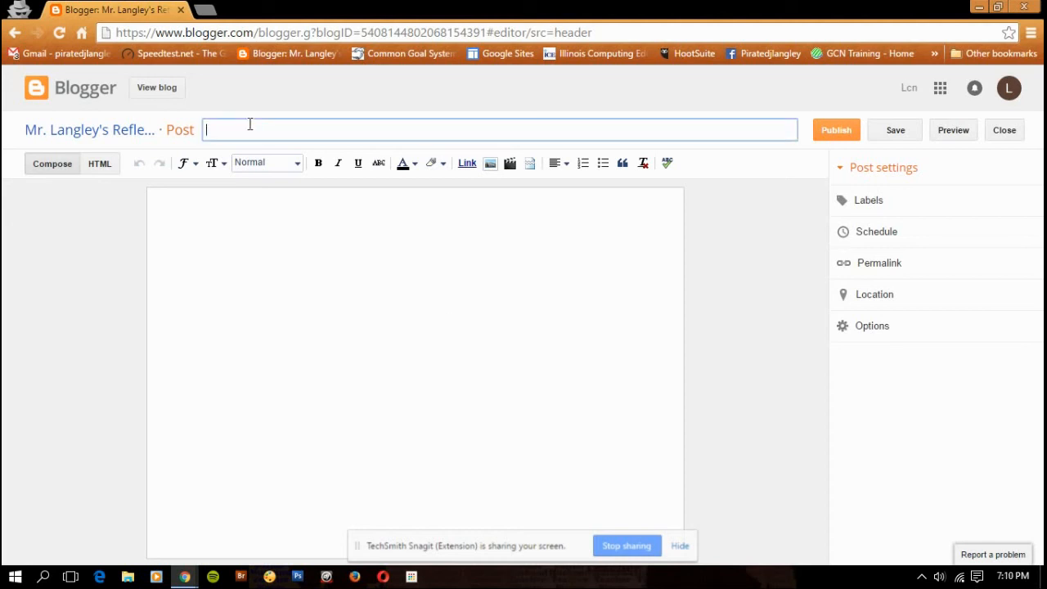
pyautogui.write('Google Cal')
pyautogui.write('ssroom Blogger Lesson')
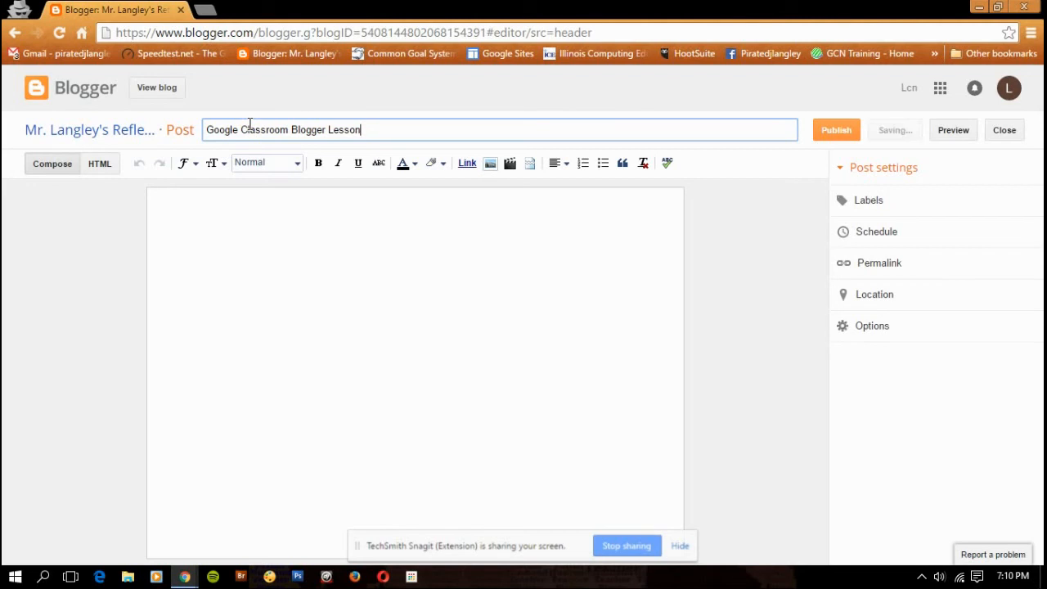
# Write "The planning went well." in the post body and start a new line below it
pyautogui.click(416, 279)
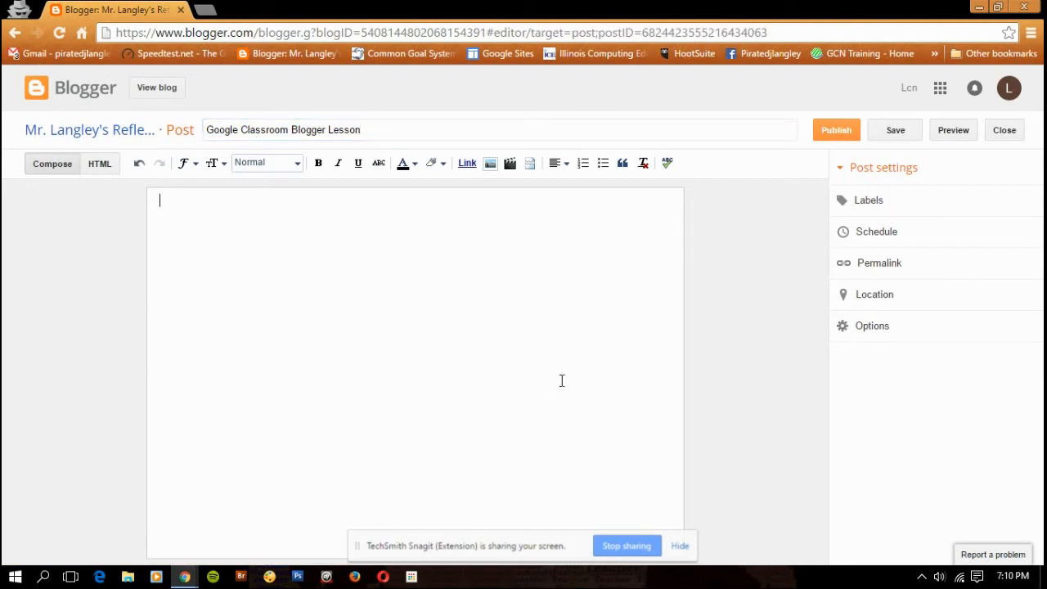
pyautogui.write('The ')
pyautogui.write('pla')
pyautogui.write('nning when')
pyautogui.press('BackSpace')
pyautogui.press('BackSpace')
pyautogui.press('BackSpace')
pyautogui.write('ent well')
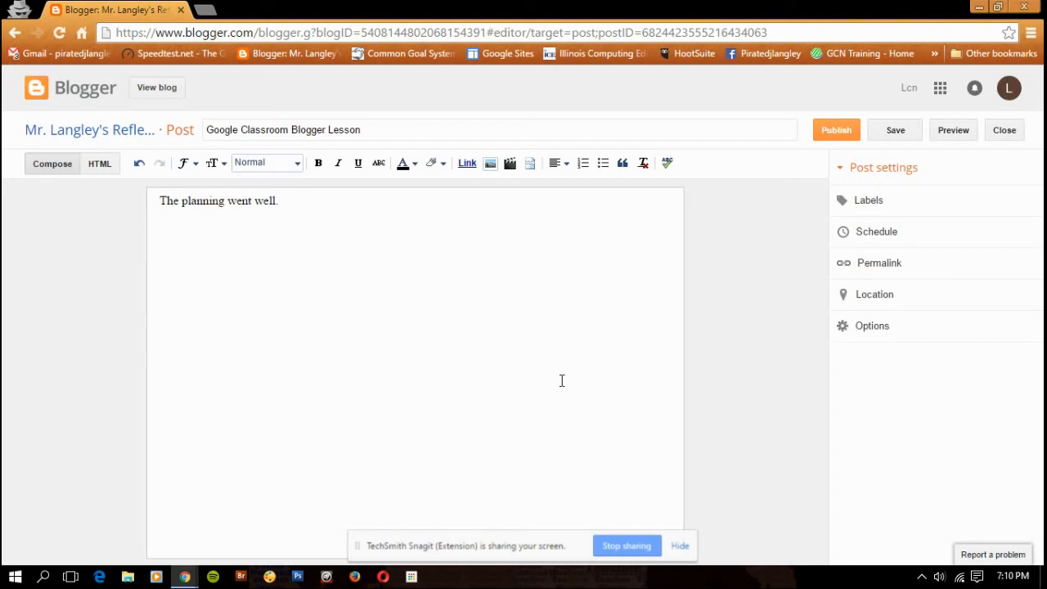
pyautogui.write('.')
pyautogui.press('Return')
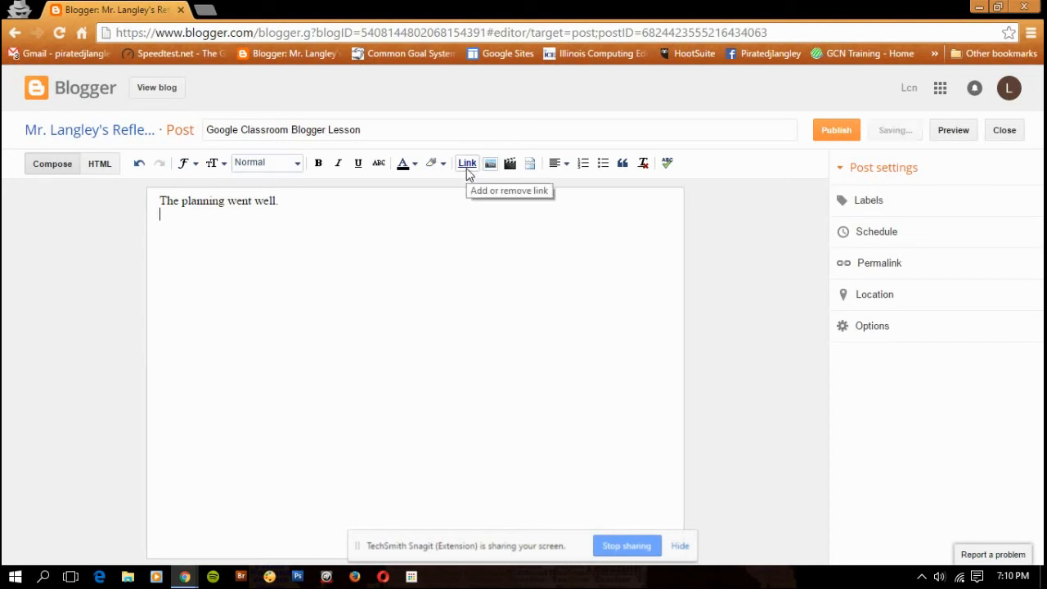
# View the link options for the word "well" in the post and leave without adding a link
pyautogui.moveTo(272, 200)
pyautogui.mouseDown()
pyautogui.moveTo(254, 201)
pyautogui.moveTo(278, 201)
pyautogui.mouseUp()
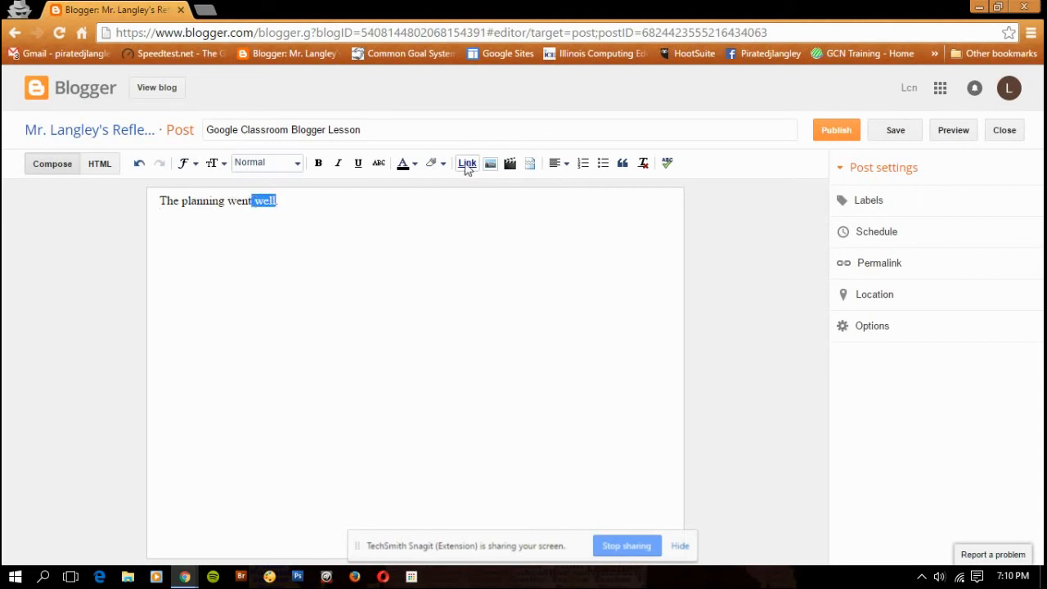
pyautogui.click(467, 164)
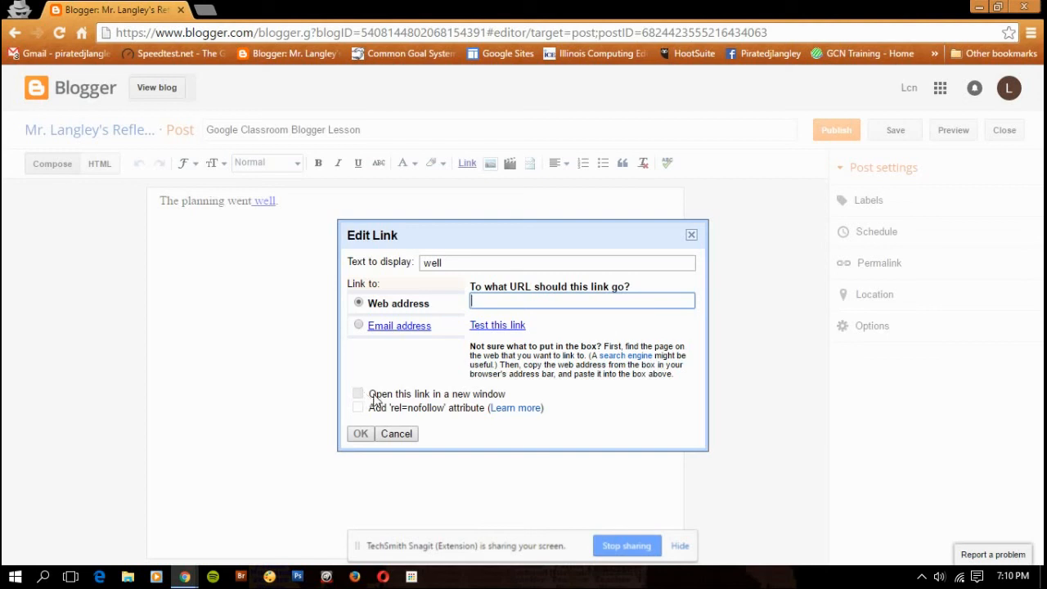
pyautogui.click(409, 438)
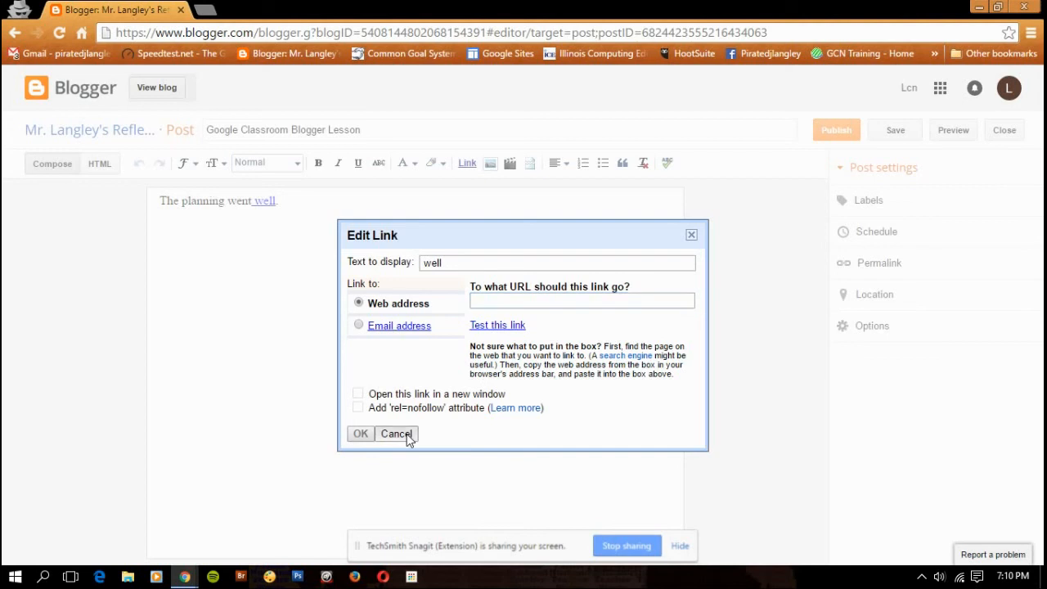
pyautogui.click(469, 227)
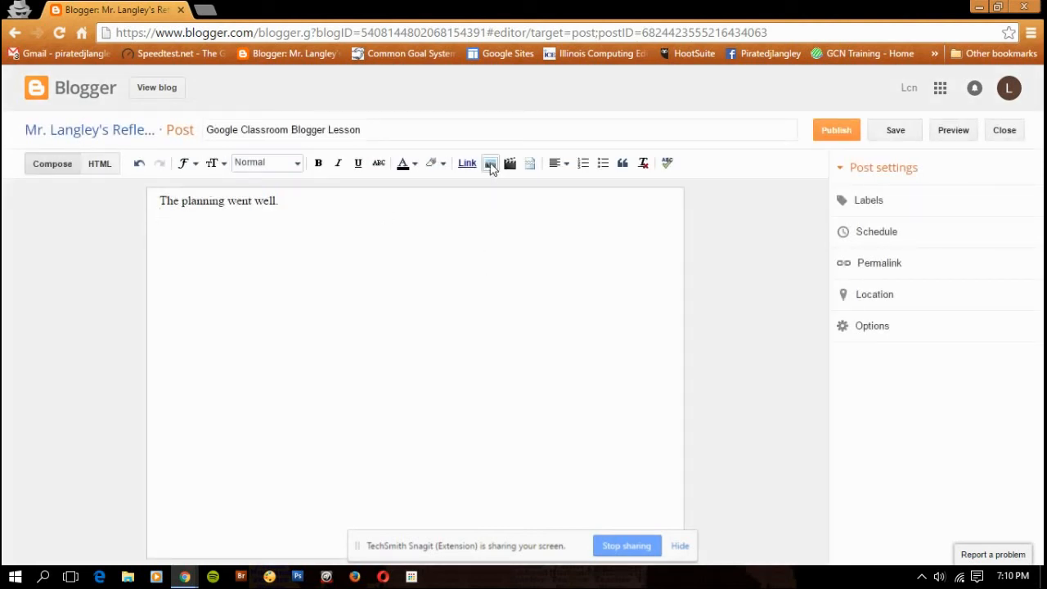
# View the sources for adding images to the post, leave without adding any, and dismiss the save error
pyautogui.click(489, 164)
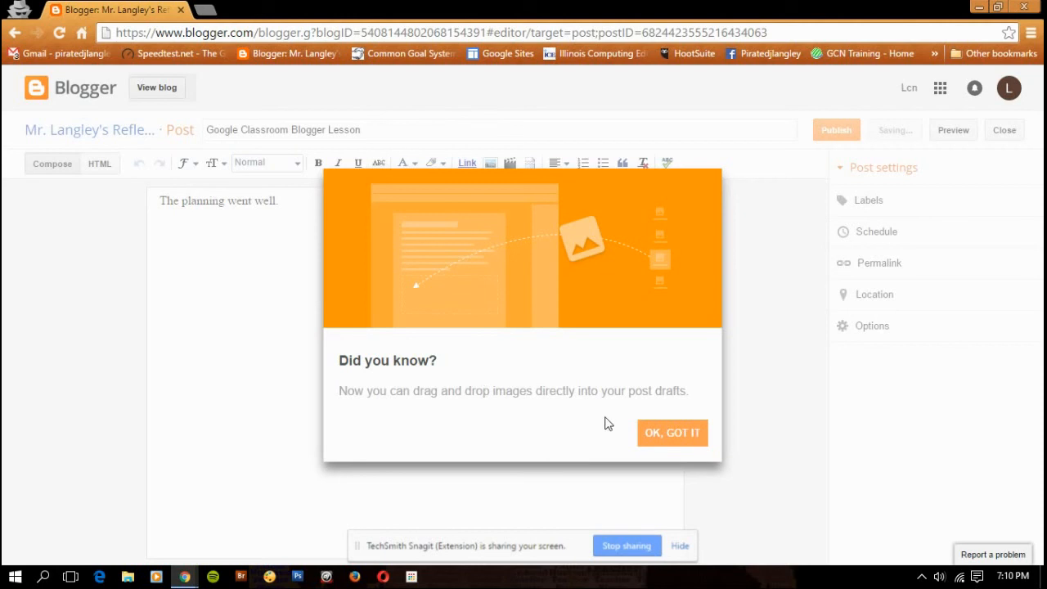
pyautogui.click(667, 433)
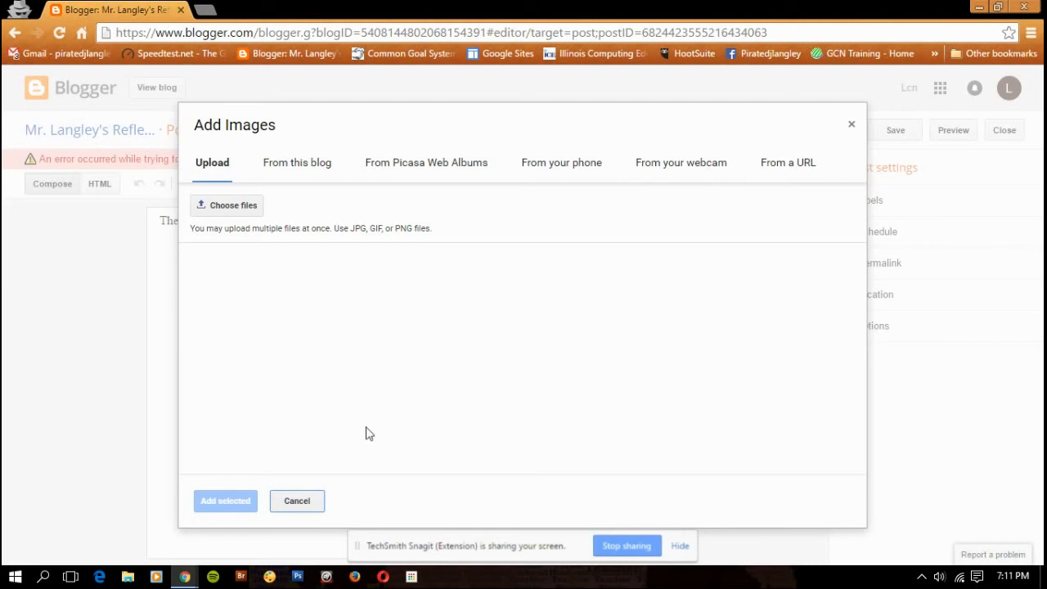
pyautogui.click(317, 501)
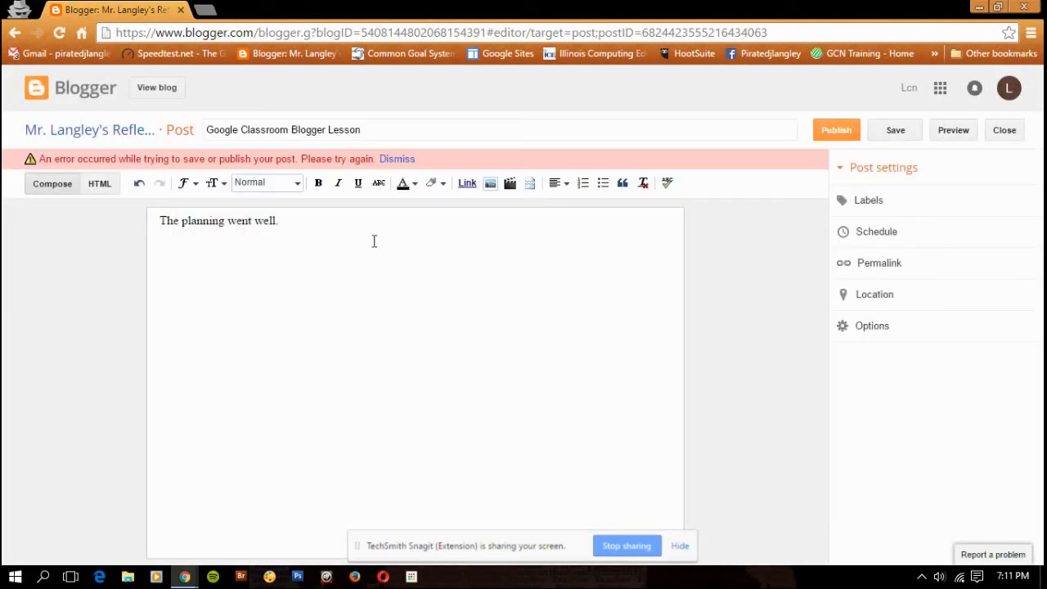
pyautogui.click(397, 160)
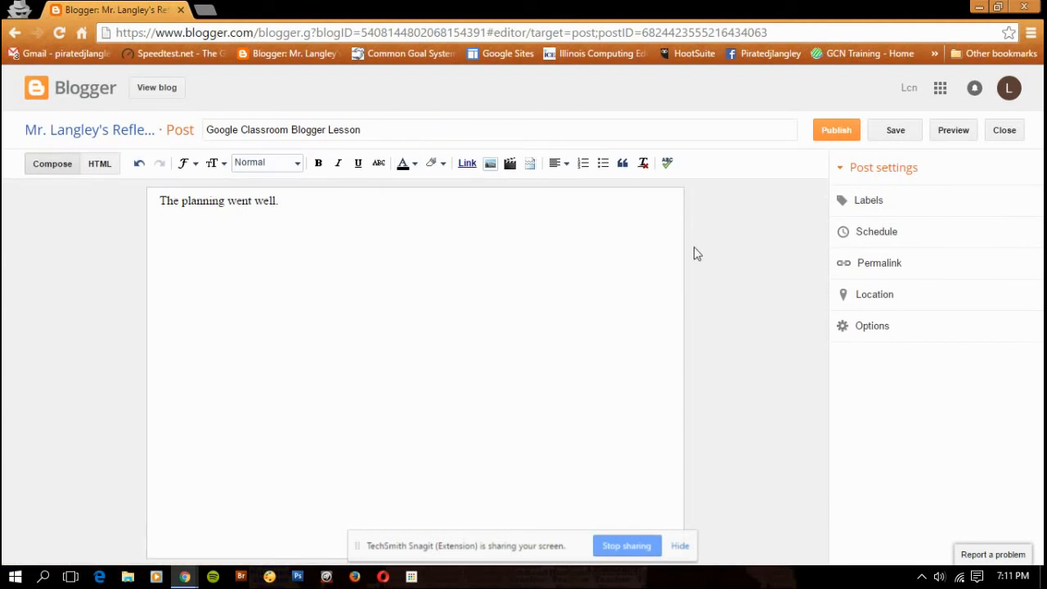
# Search YouTube for "TED Reflections" and insert the TEDxUniversityofGlasgow video "The Value of Self-Reflection" into the post
pyautogui.click(510, 163)
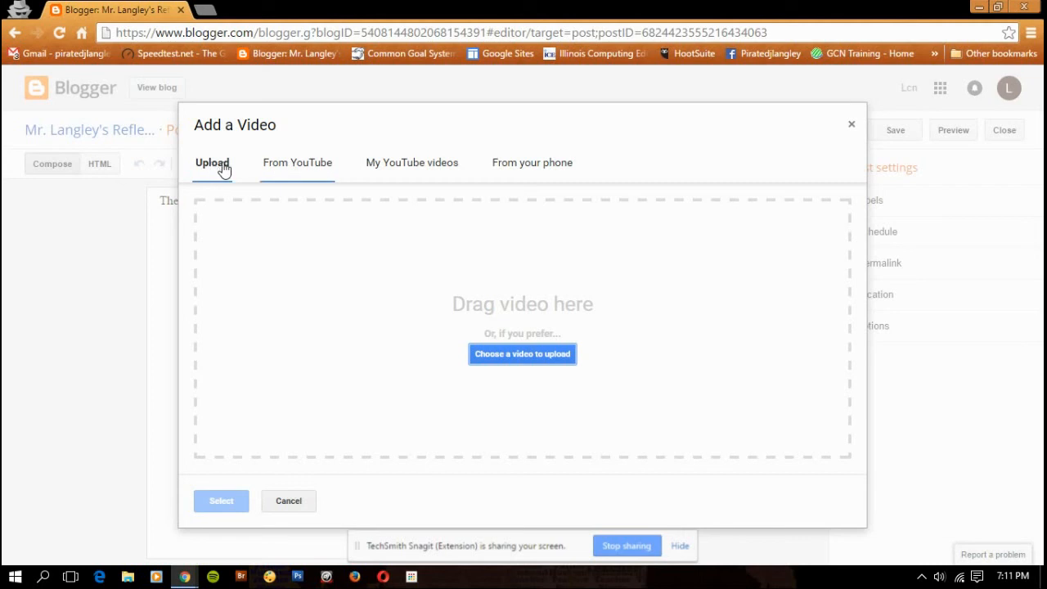
pyautogui.click(318, 168)
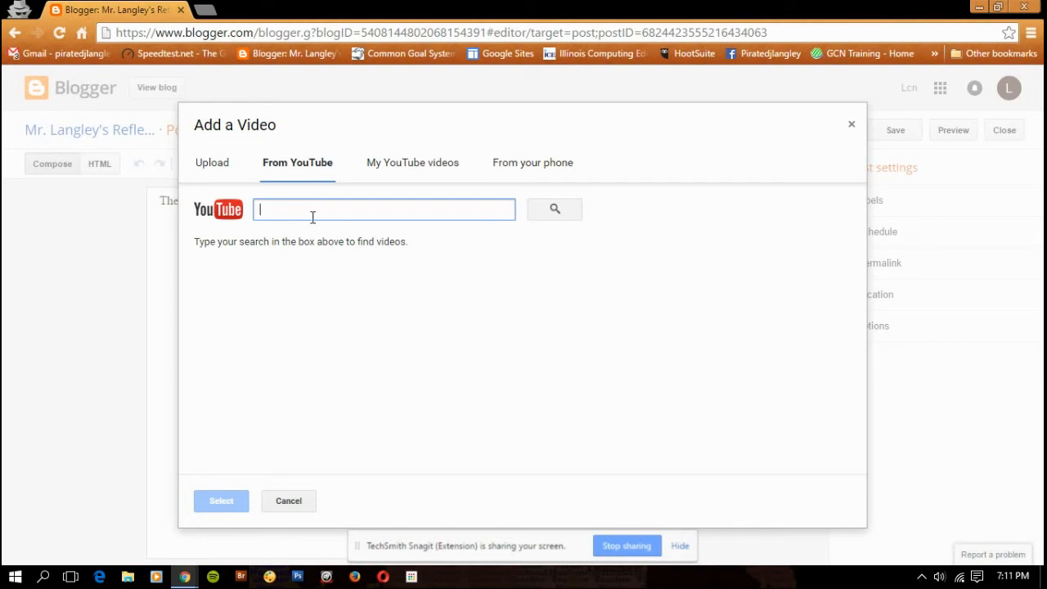
pyautogui.write('TE')
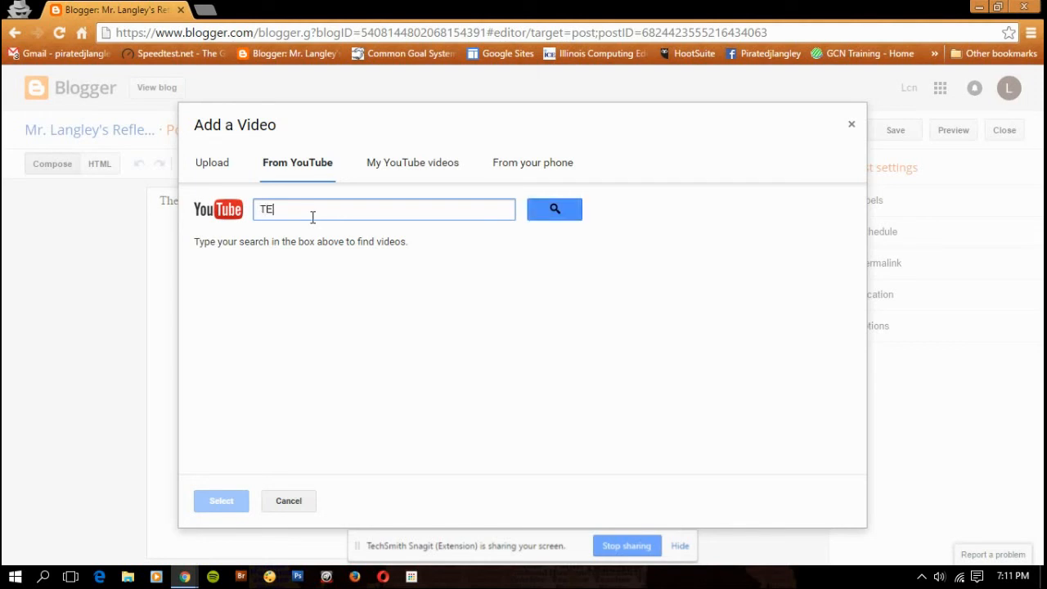
pyautogui.write('D Reflection')
pyautogui.press('Return')
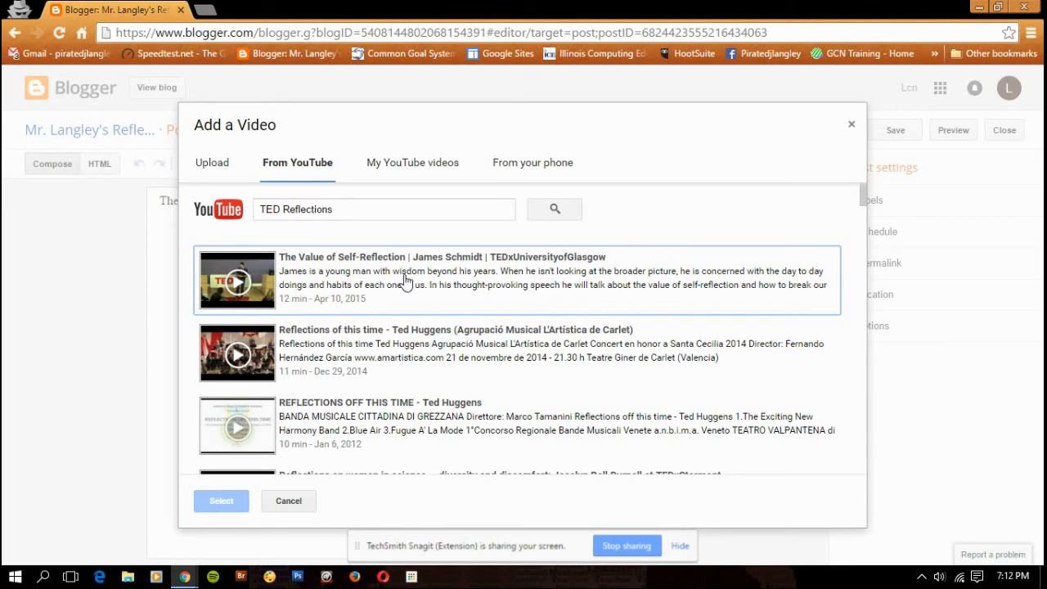
pyautogui.click(465, 277)
pyautogui.click(236, 495)
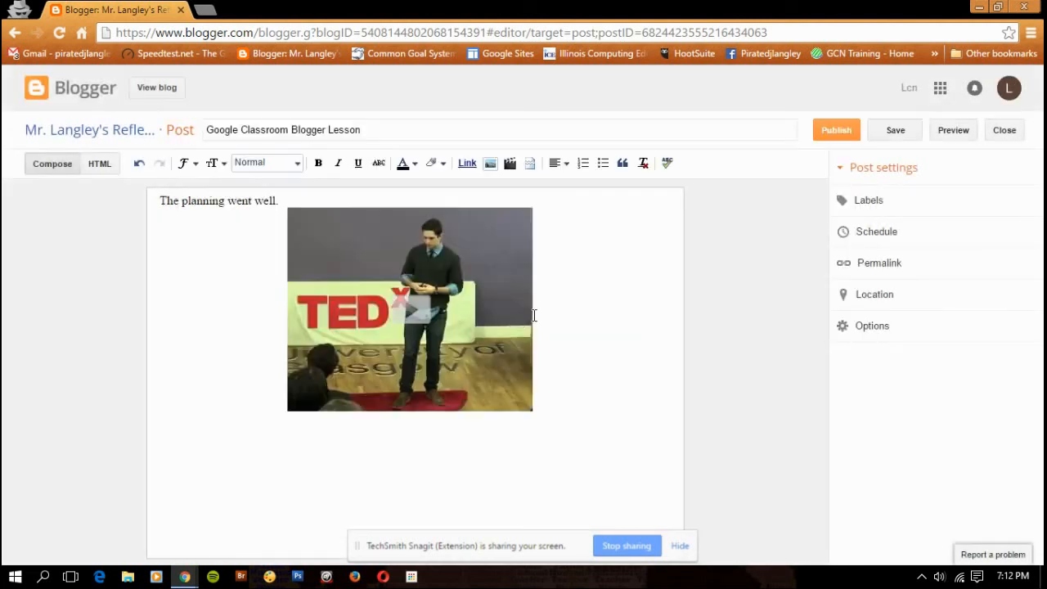
# Left-align the embedded TEDx video below the text in the post body
pyautogui.click(382, 291)
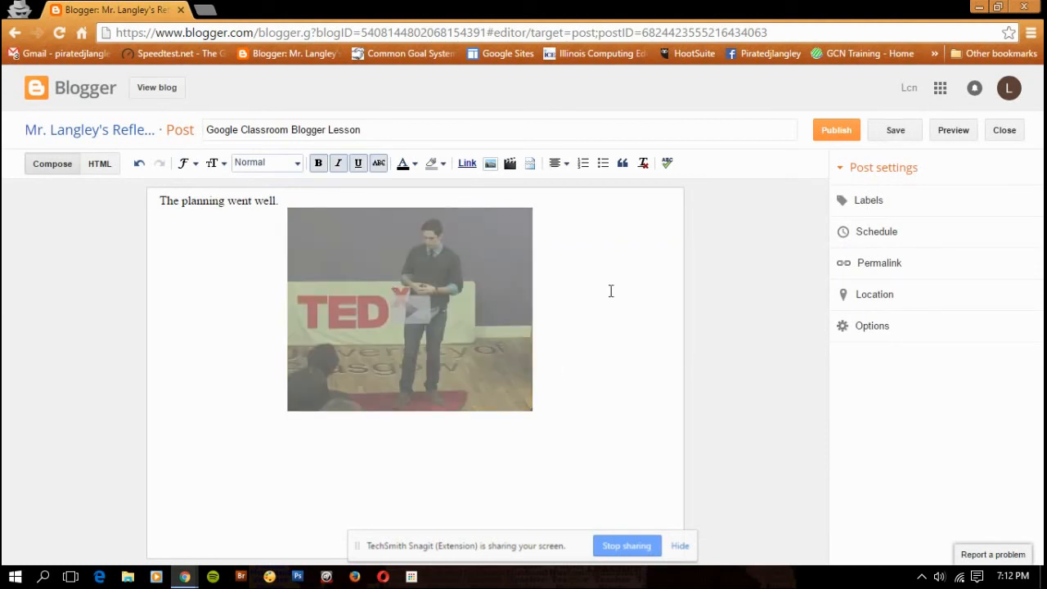
pyautogui.click(590, 274)
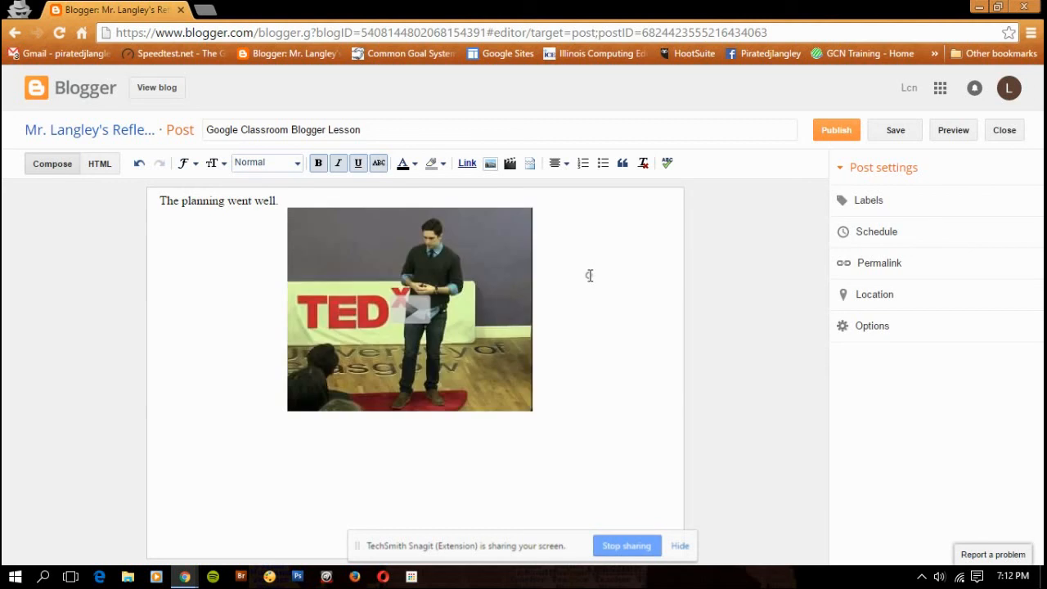
pyautogui.click(454, 339)
pyautogui.click(341, 435)
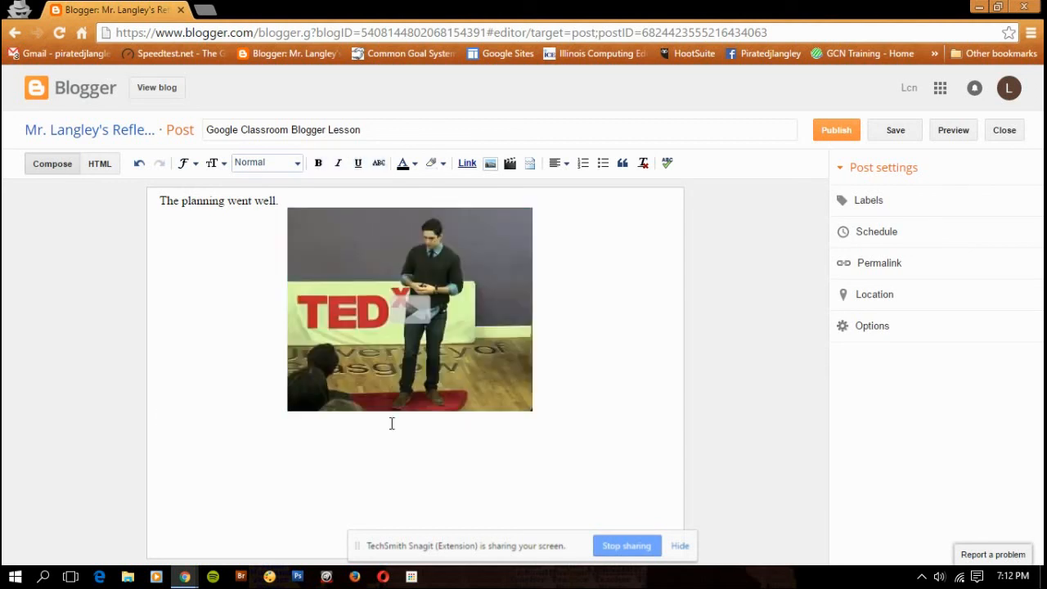
pyautogui.click(372, 262)
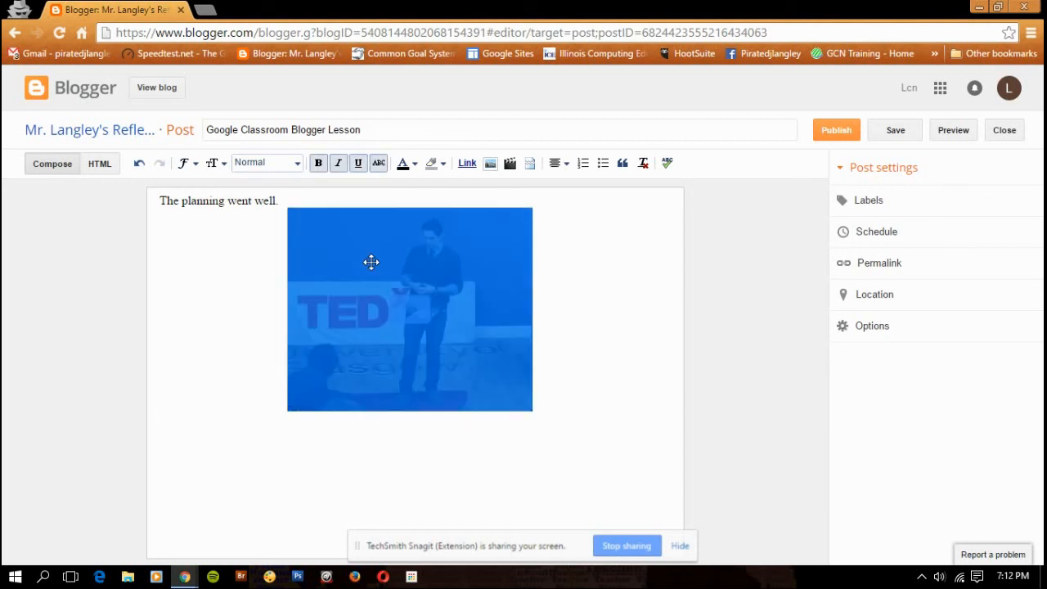
pyautogui.click(566, 163)
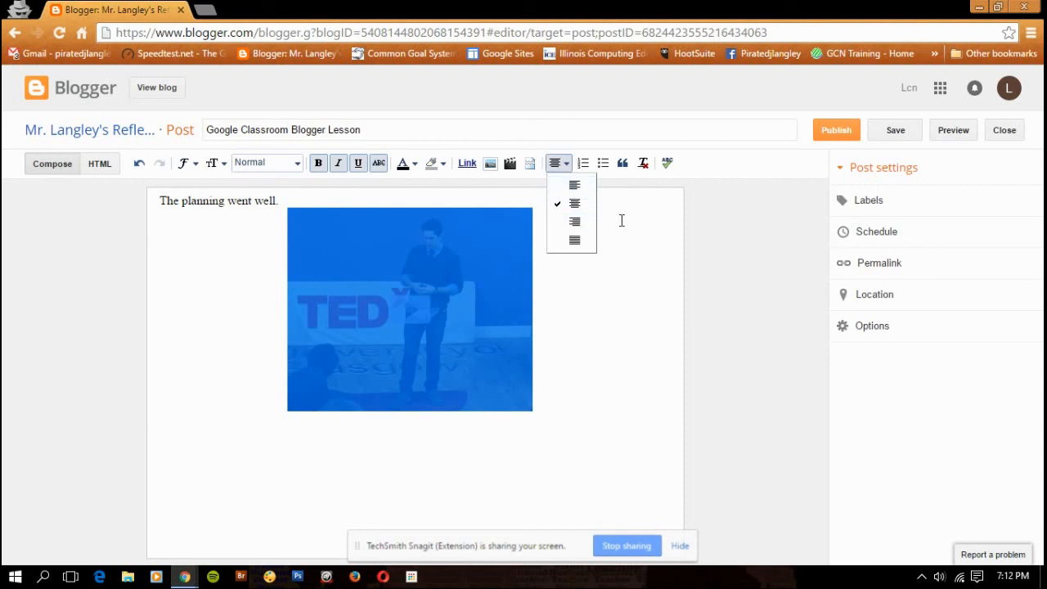
pyautogui.click(574, 185)
pyautogui.click(597, 300)
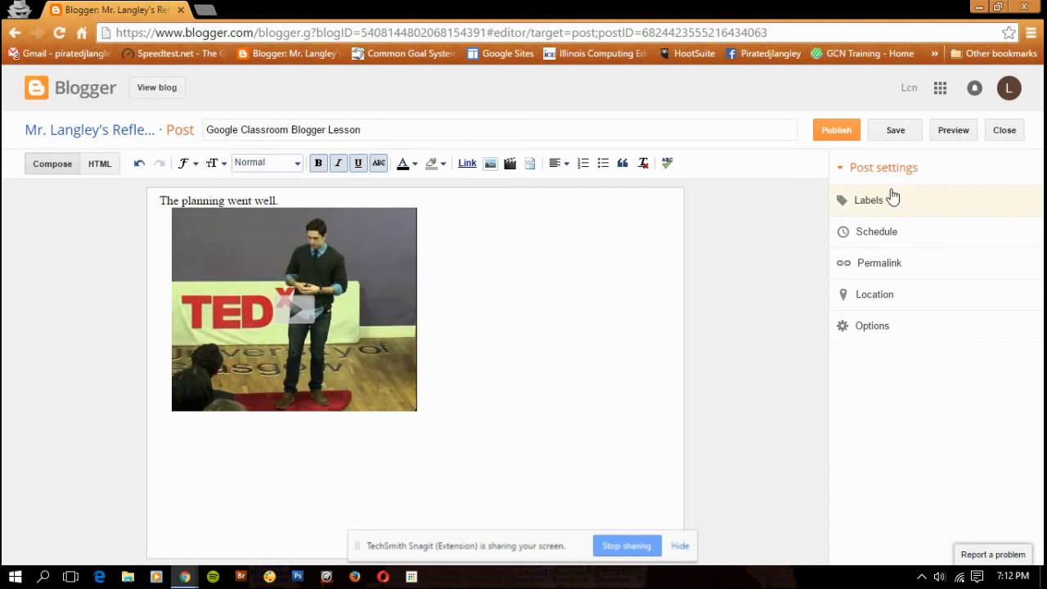
# Try "math" as a label for the post, clear it again and close the label settings
pyautogui.click(873, 205)
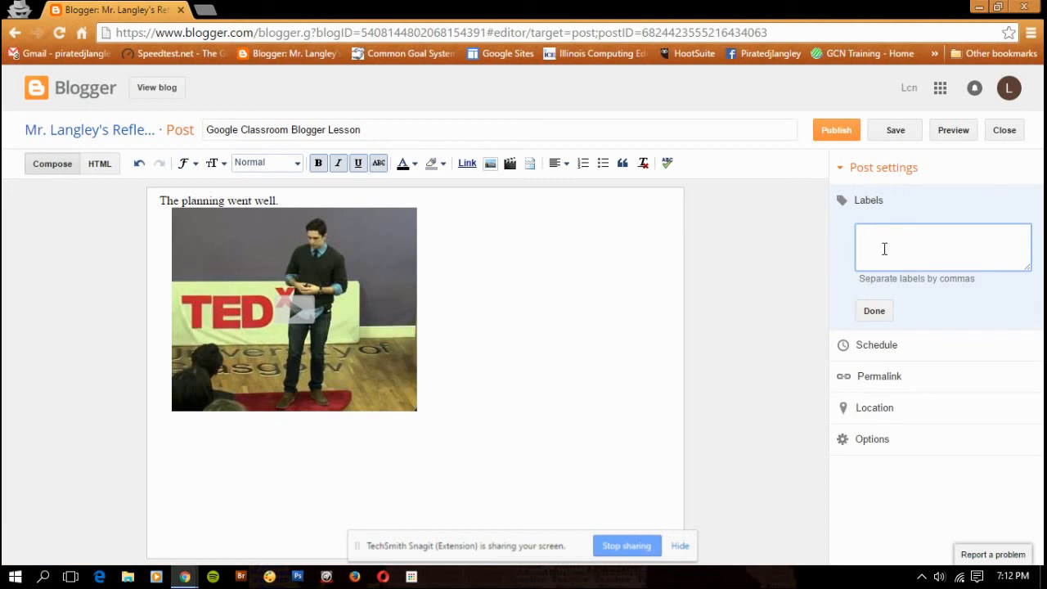
pyautogui.write('math')
pyautogui.press('BackSpace')
pyautogui.press('BackSpace')
pyautogui.press('BackSpace')
pyautogui.press('BackSpace')
pyautogui.click(882, 311)
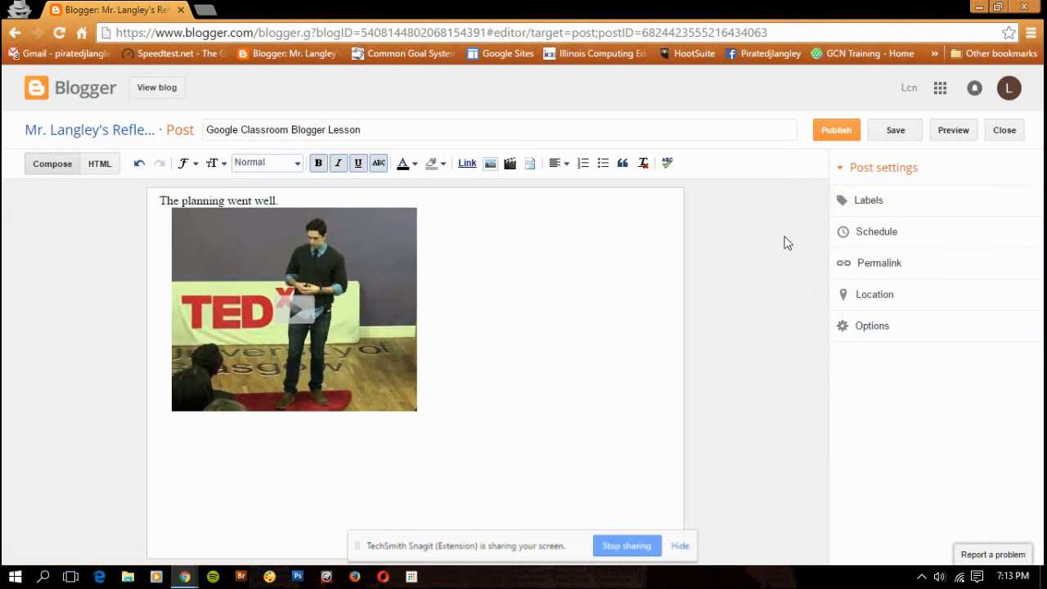
# View the post's schedule options, leaving them on Automatic, and preview the post before returning to the editor
pyautogui.click(892, 237)
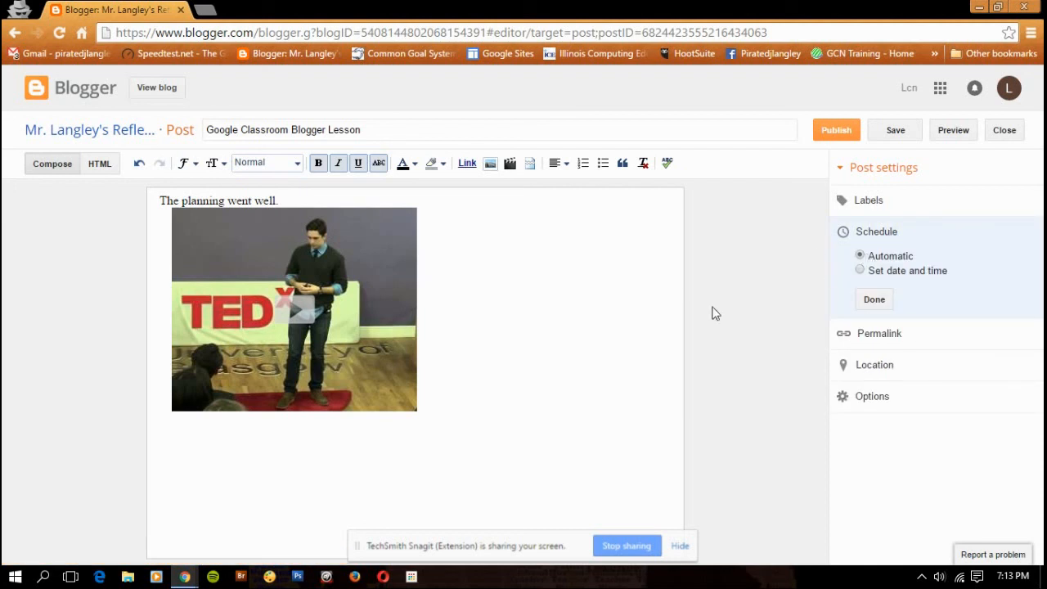
pyautogui.click(874, 299)
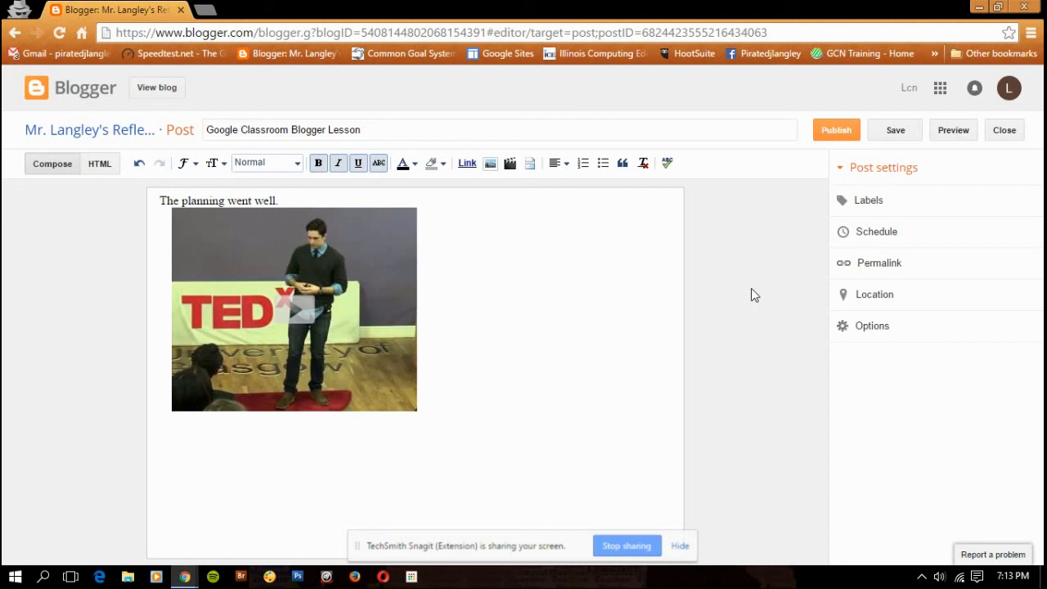
pyautogui.click(947, 136)
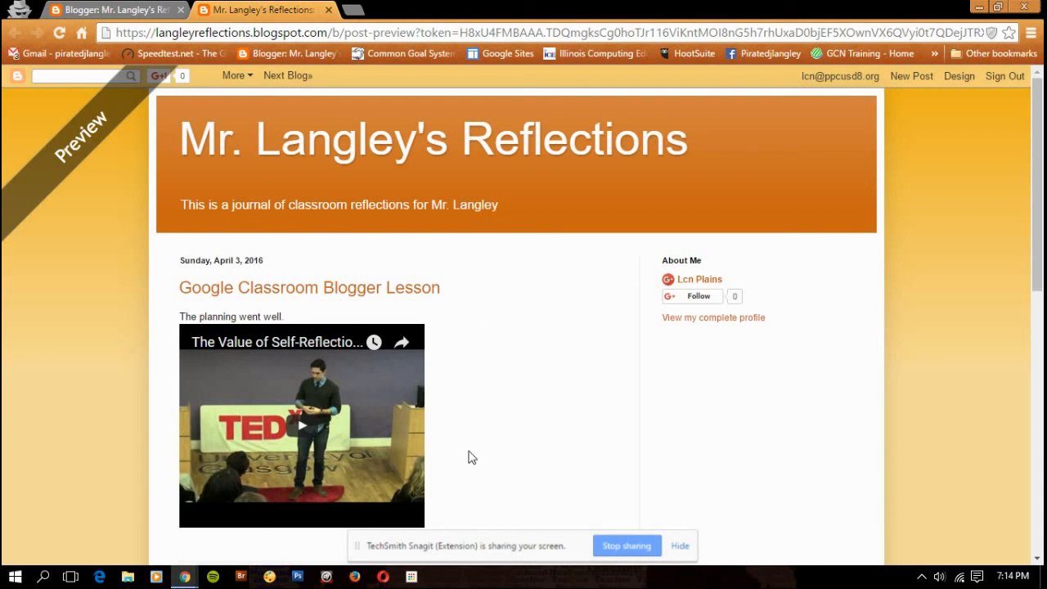
pyautogui.click(328, 10)
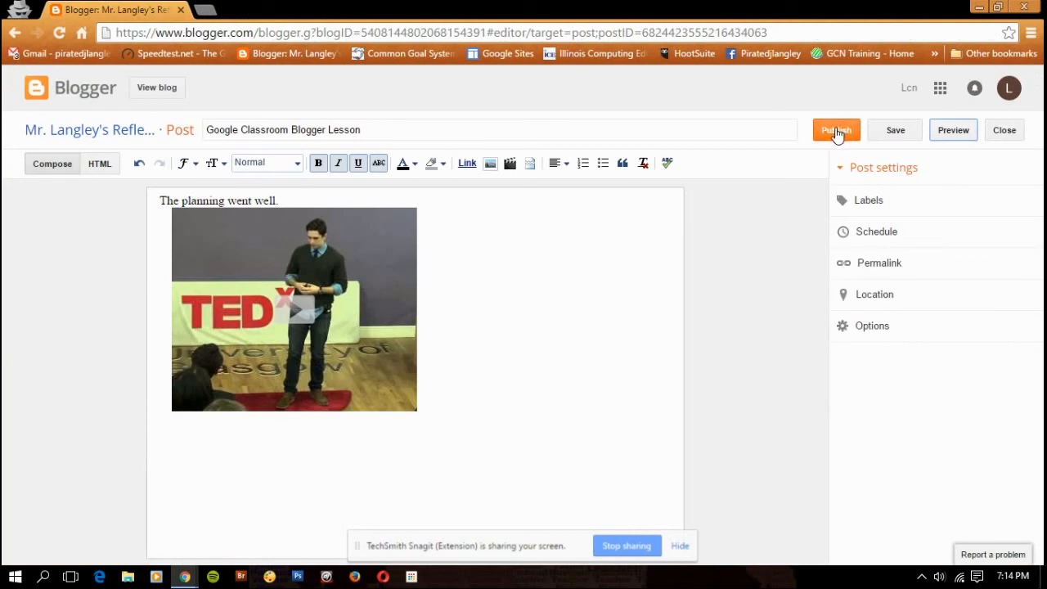
# Save the post as a draft, close it, and reopen it for editing from the drafts list
pyautogui.click(894, 135)
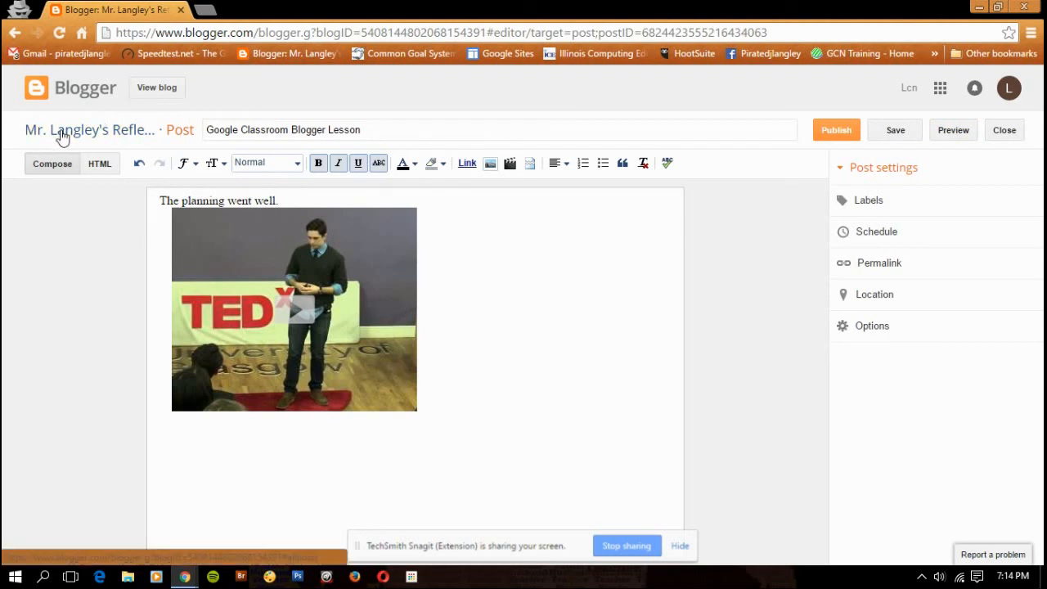
pyautogui.click(1005, 130)
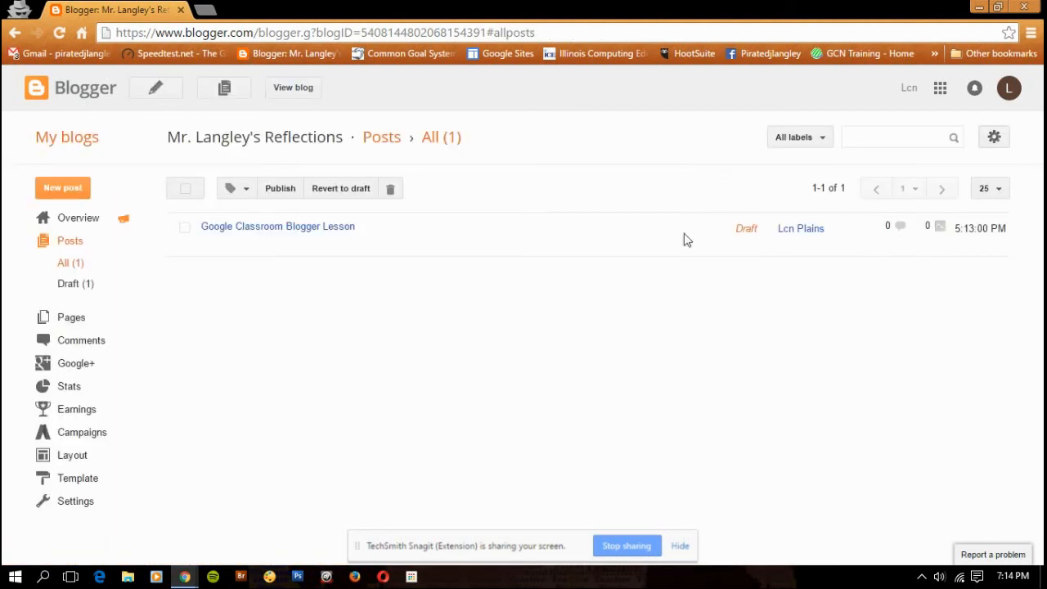
pyautogui.click(71, 295)
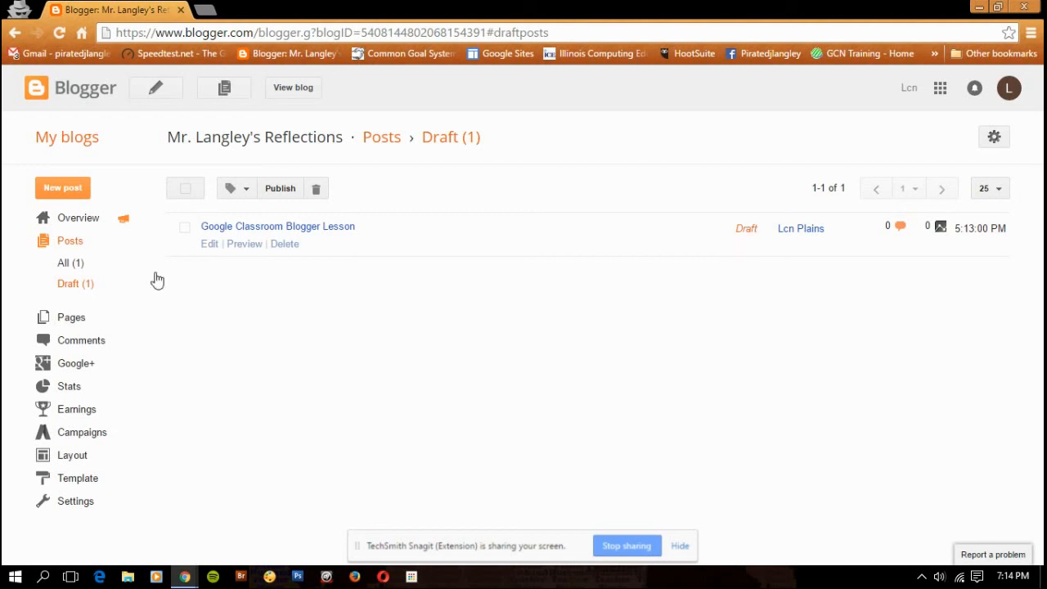
pyautogui.click(209, 245)
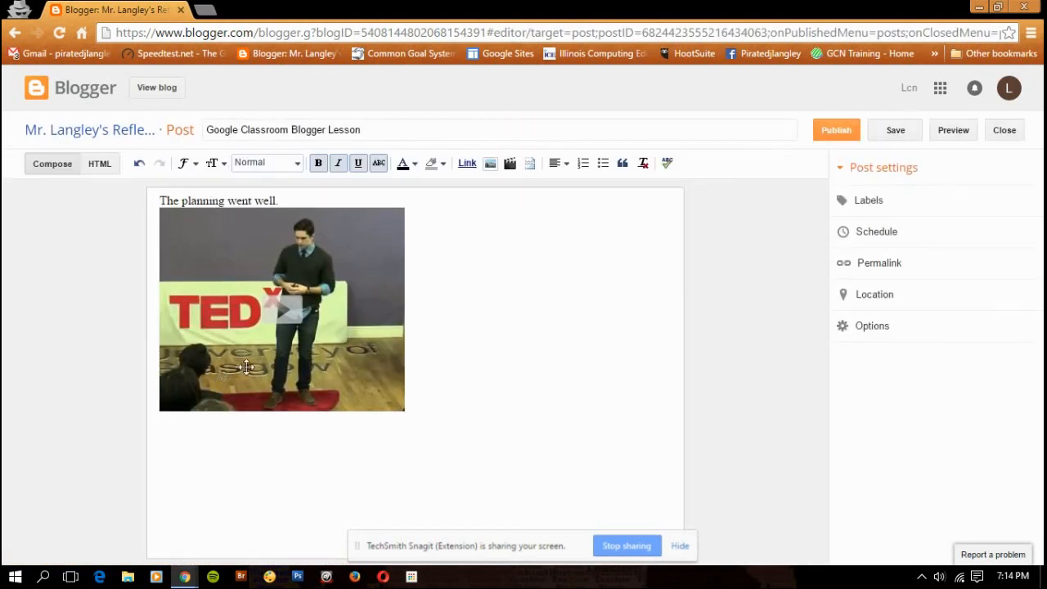
# Review the post's comment, compose mode and line break options without changing them, and publish the post
pyautogui.click(846, 334)
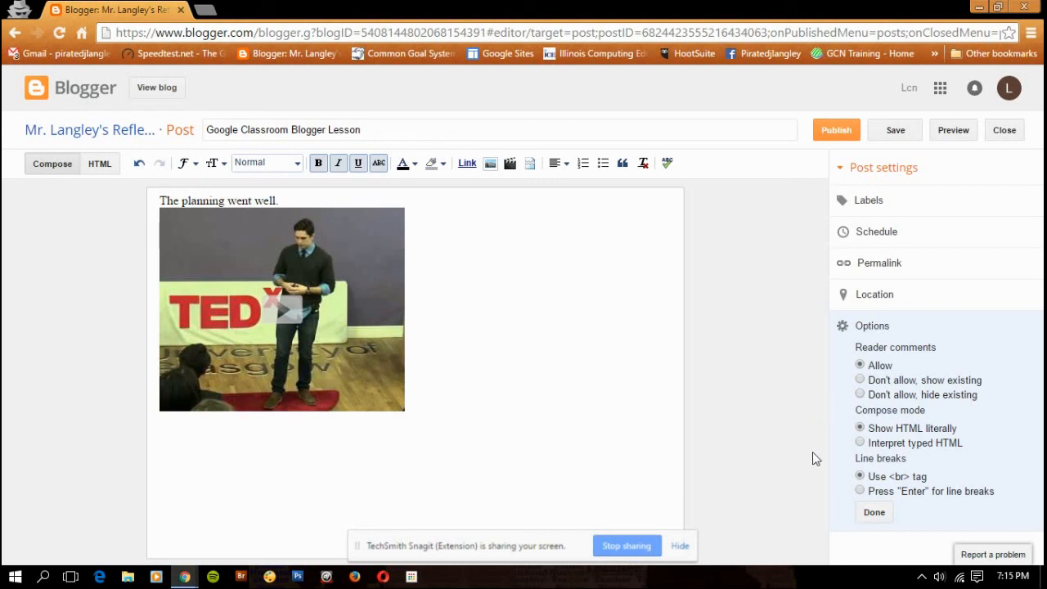
pyautogui.click(874, 513)
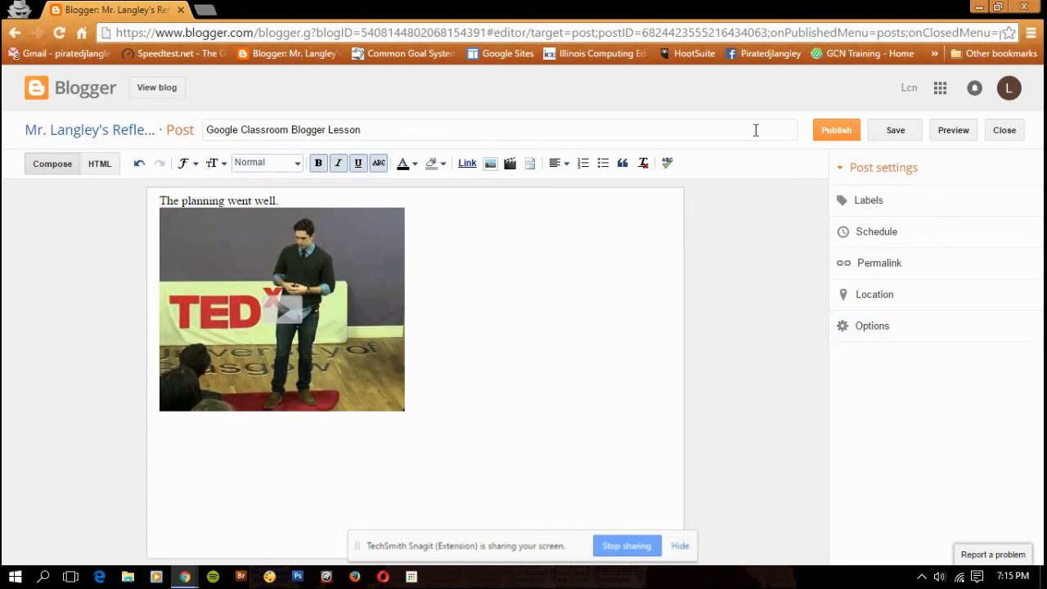
pyautogui.click(825, 132)
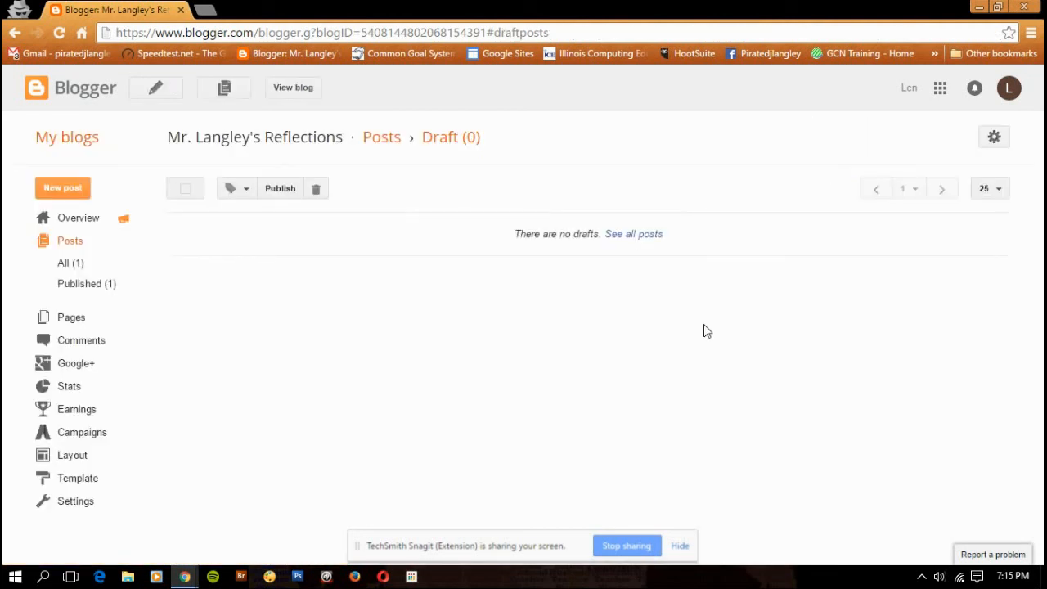
# List all posts, view the published post on the live blog from top to bottom, and close the blog page
pyautogui.click(57, 271)
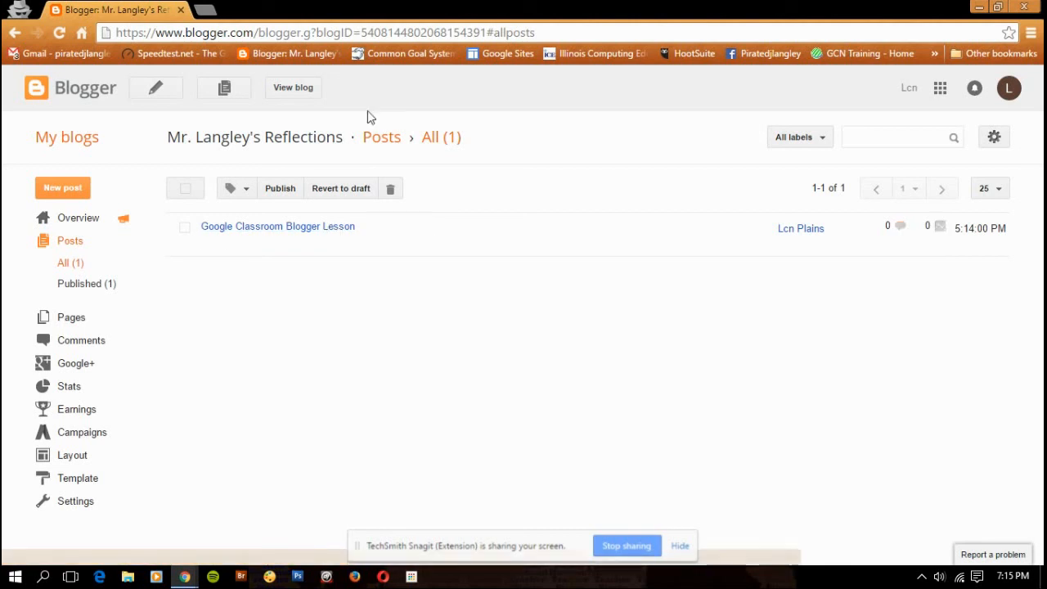
pyautogui.click(303, 94)
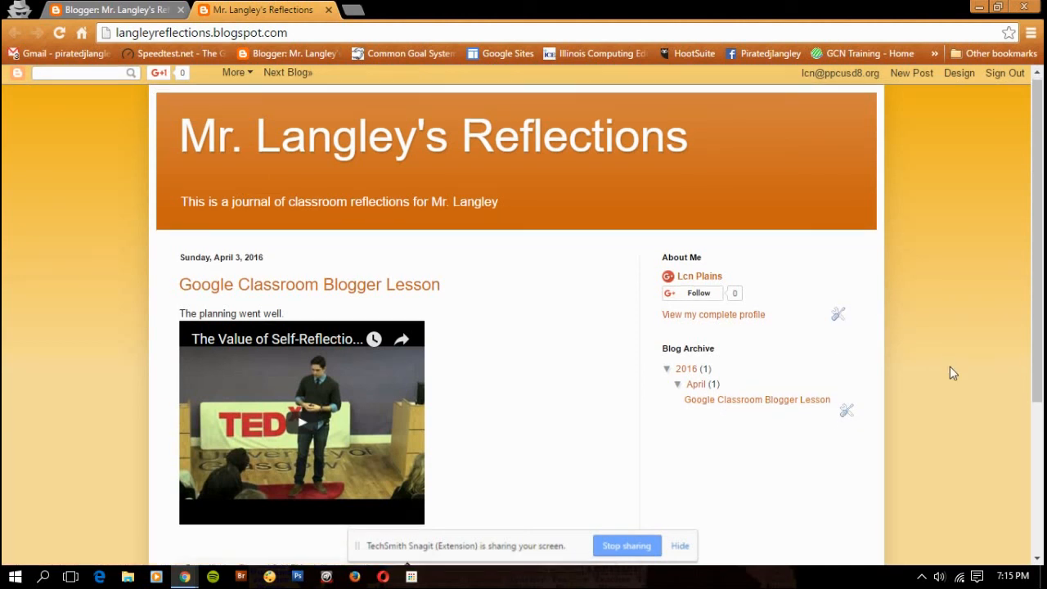
pyautogui.scroll(-3, 952, 352)
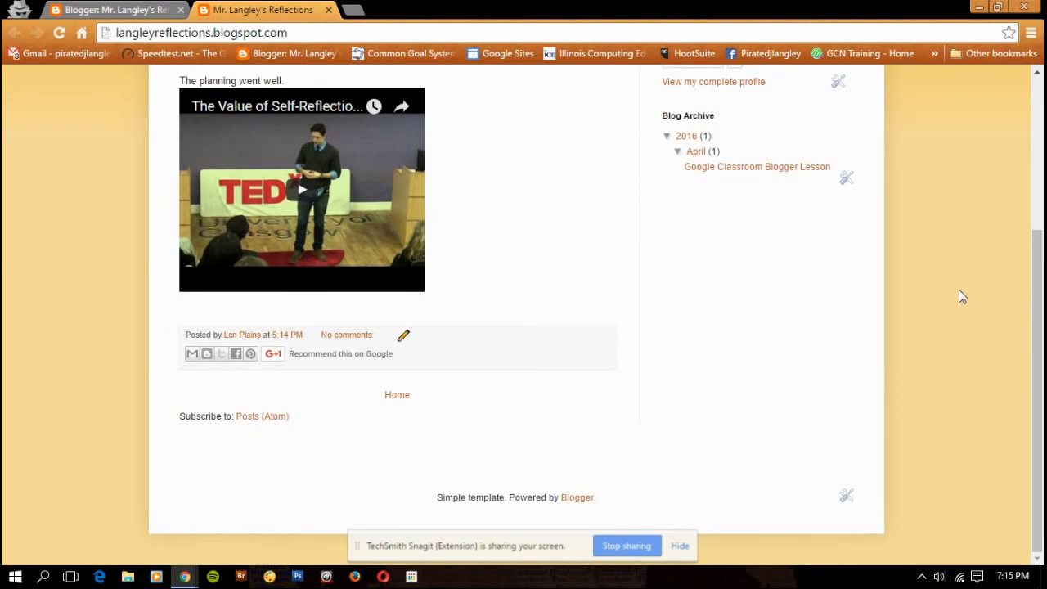
pyautogui.scroll(1, 962, 296)
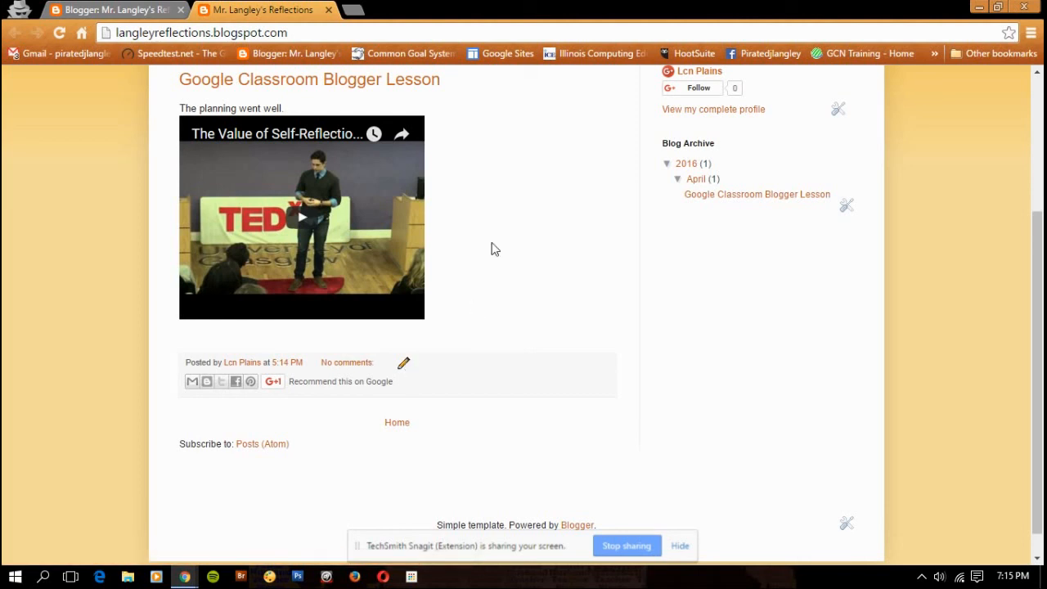
pyautogui.scroll(3, 583, 353)
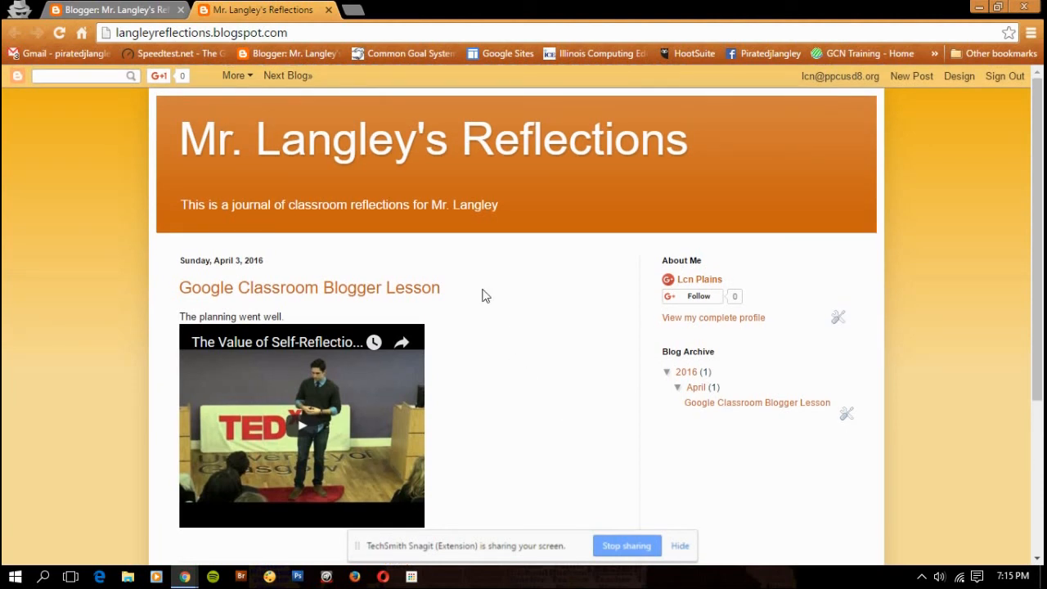
pyautogui.click(329, 10)
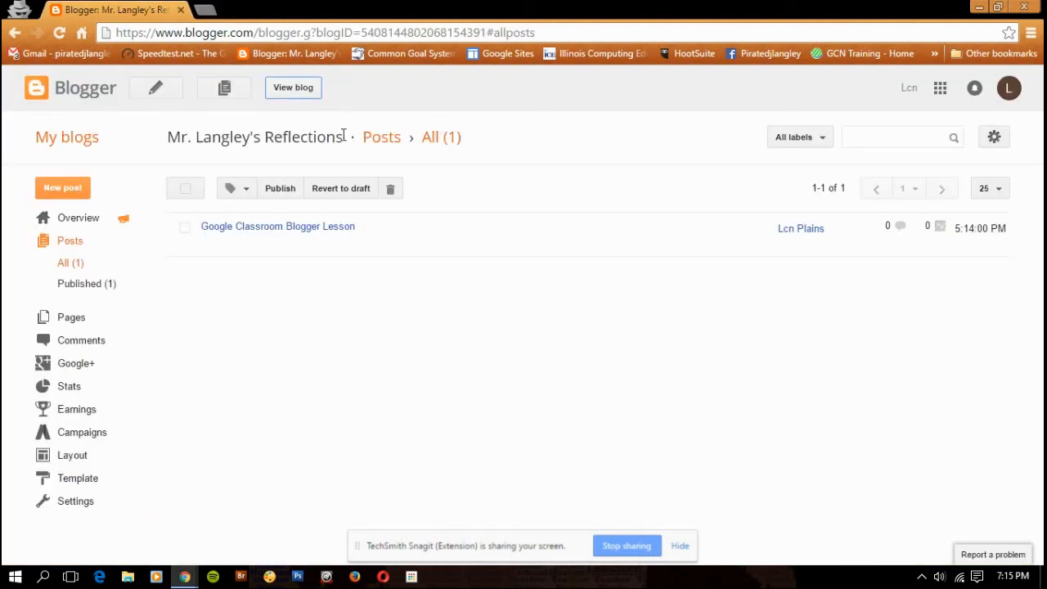
# Return to the Blogger home dashboard and view the list of available Google apps, closing it without choosing one
pyautogui.click(70, 96)
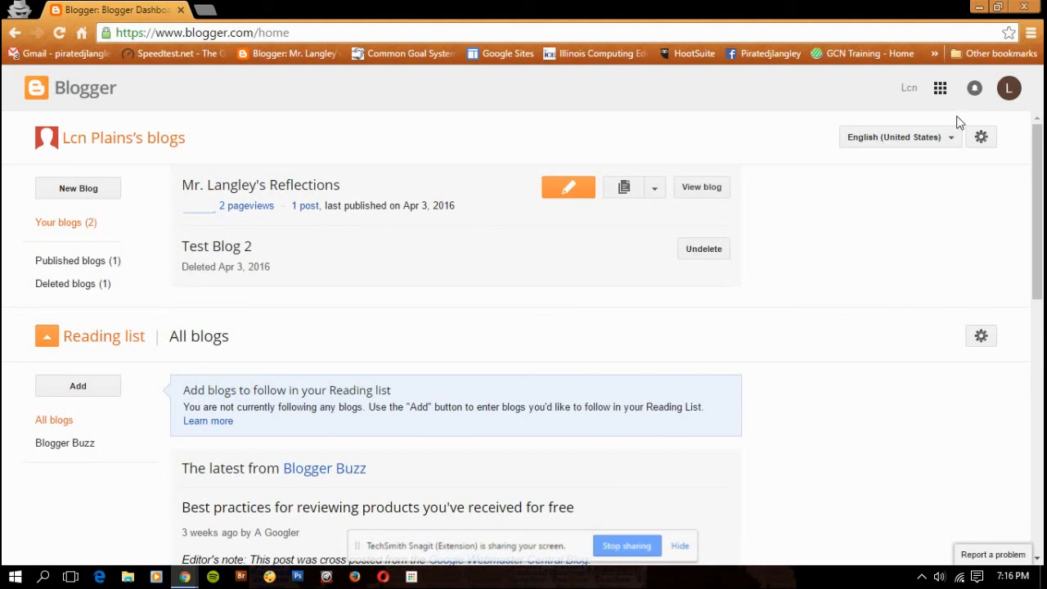
pyautogui.click(941, 89)
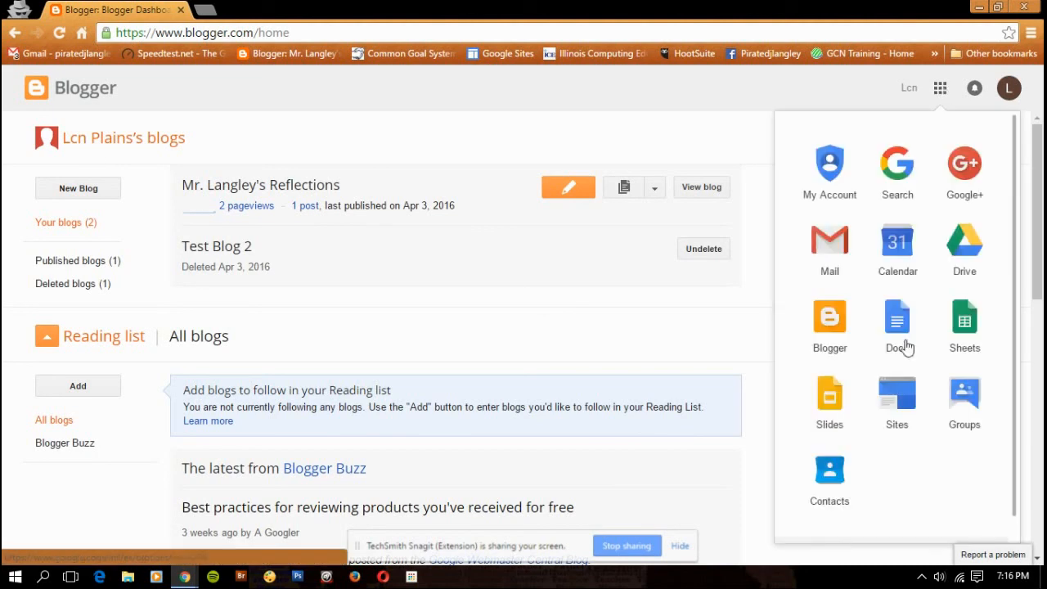
pyautogui.click(647, 114)
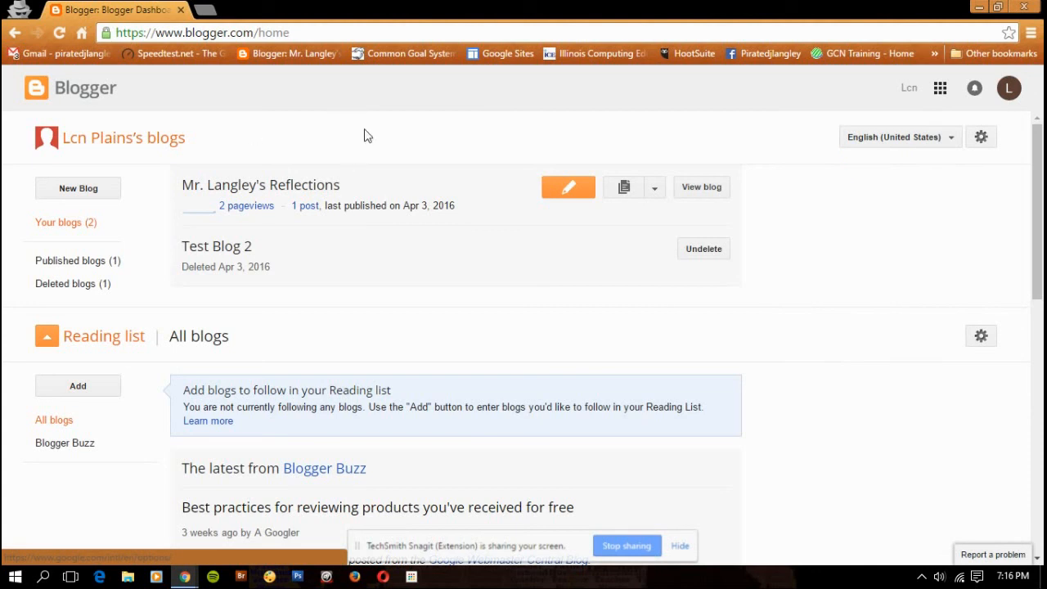